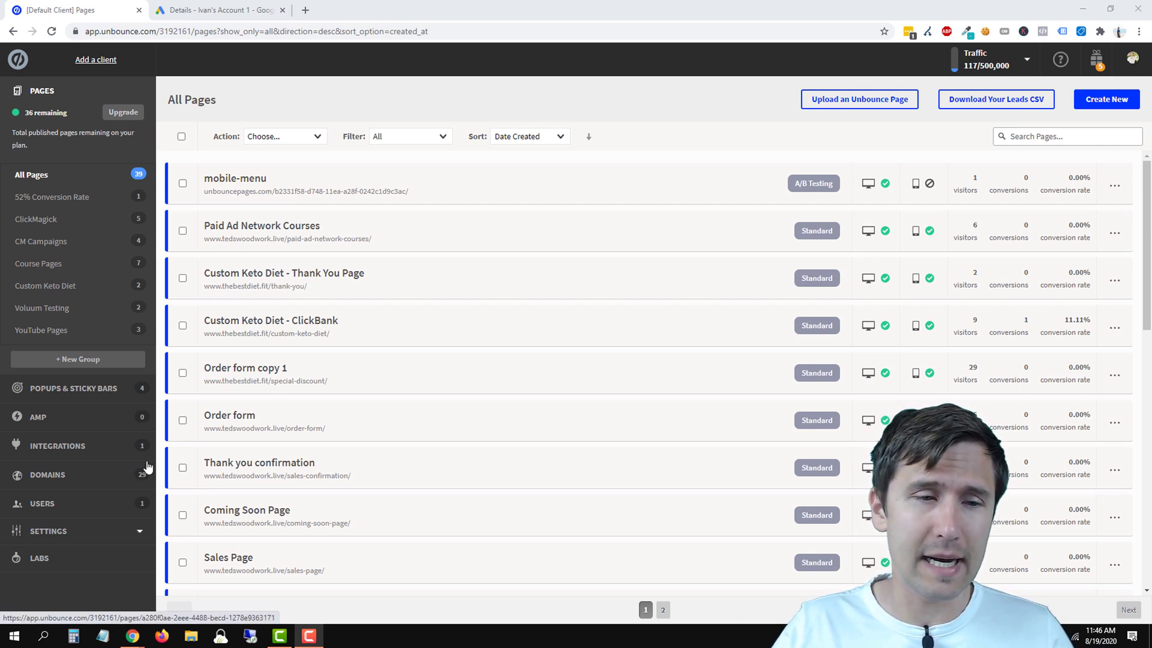
- Open Settings > Script Manager to list the Google Analytics and Google Tag Manager scripts
left_click(59, 532)
left_click(63, 559)
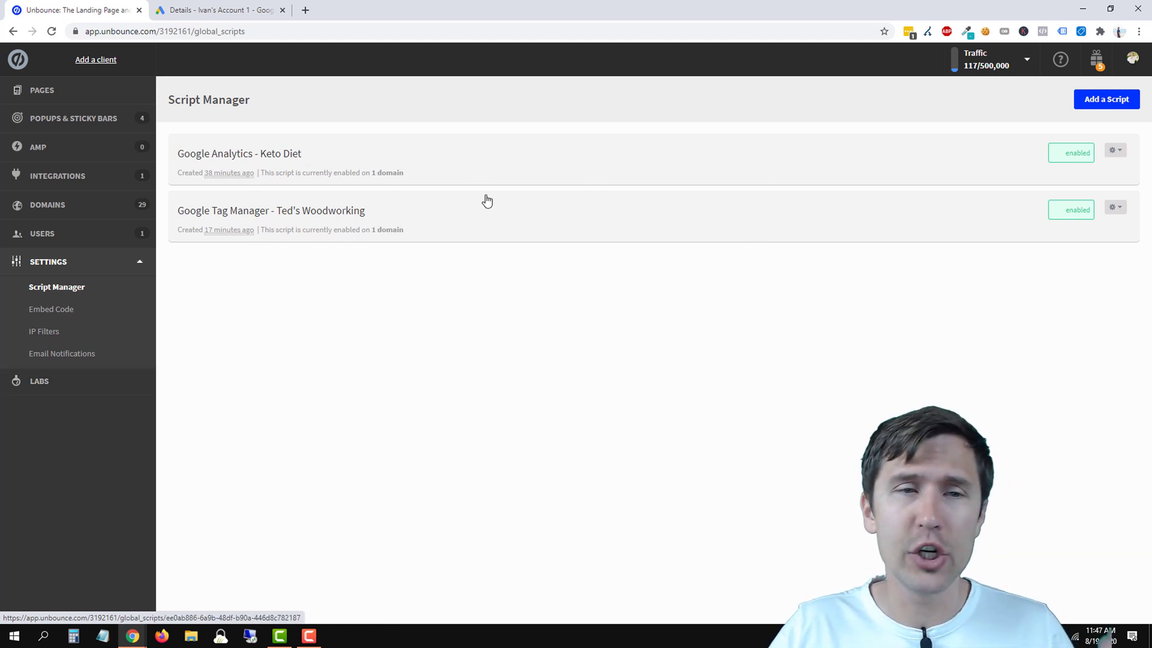
- Add a custom script named 'Google Ads Conversion Tracking - tedswoodwork.live' and open its details
left_click(1093, 104)
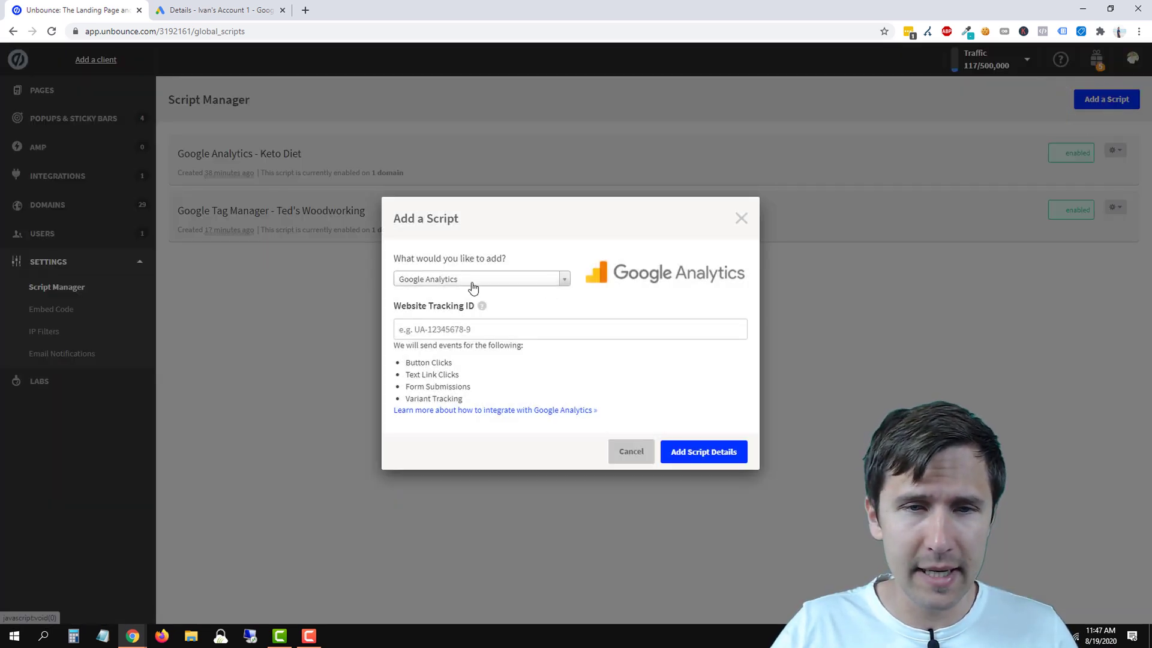
left_click(471, 281)
left_click(436, 330)
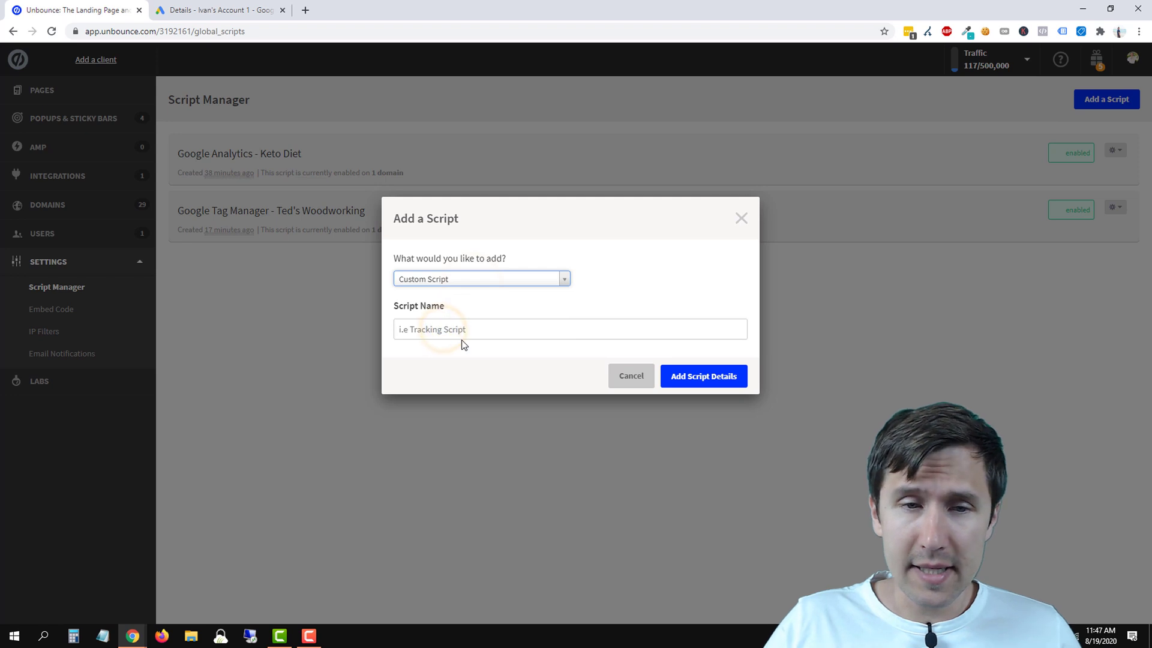
left_click(436, 331)
type("Google Ads Conversion Tracking - tedswoodwork")
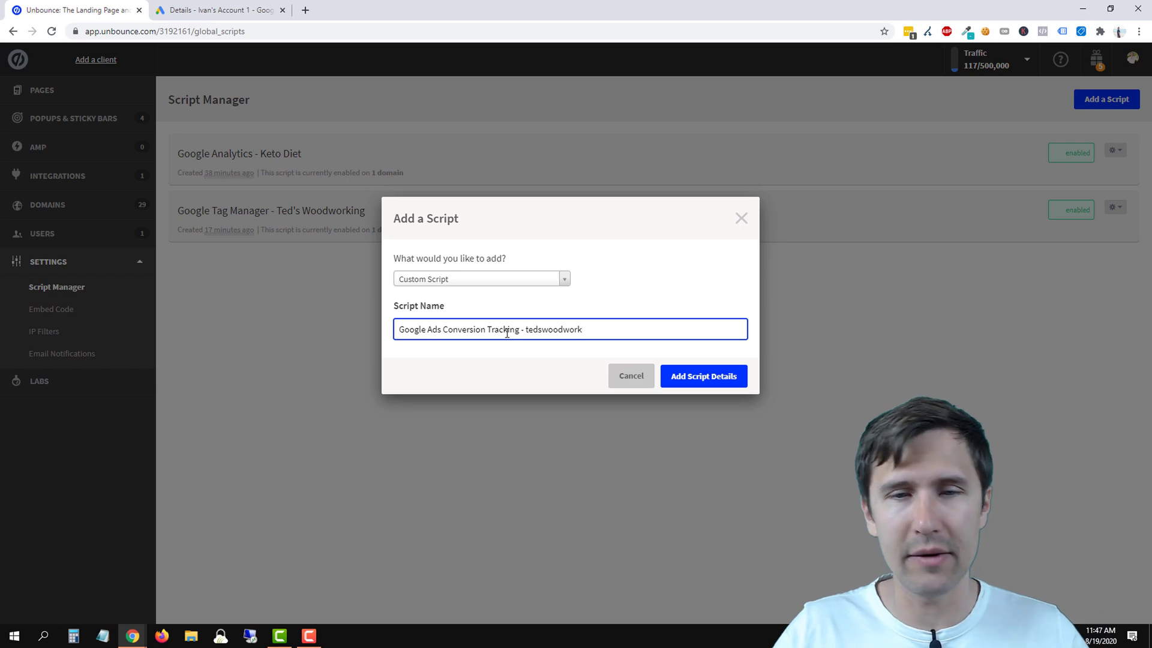
type(".live")
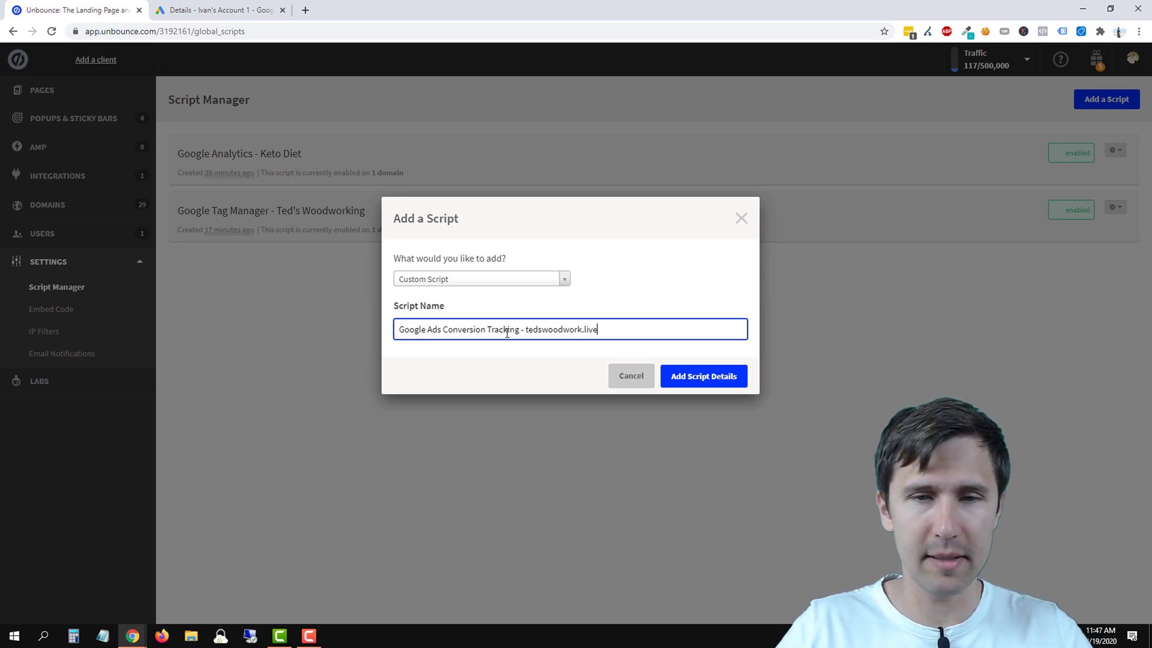
left_click(695, 380)
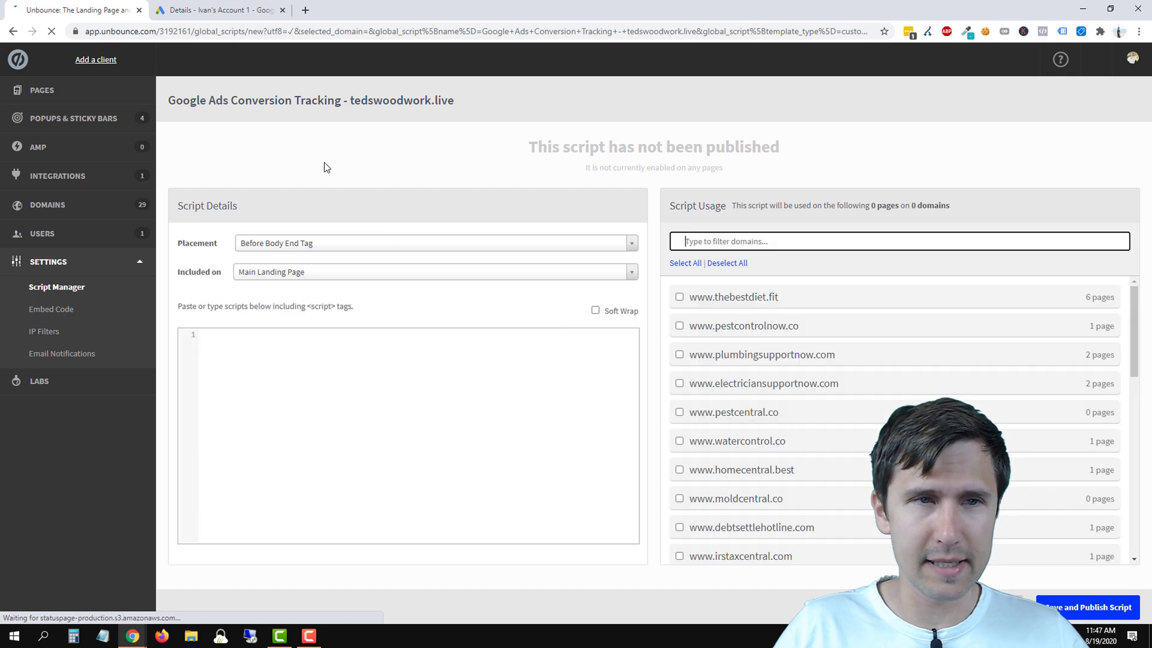
- In Google Ads, show the Sign-up conversion's install-it-yourself code and copy the global site tag
left_click(220, 10)
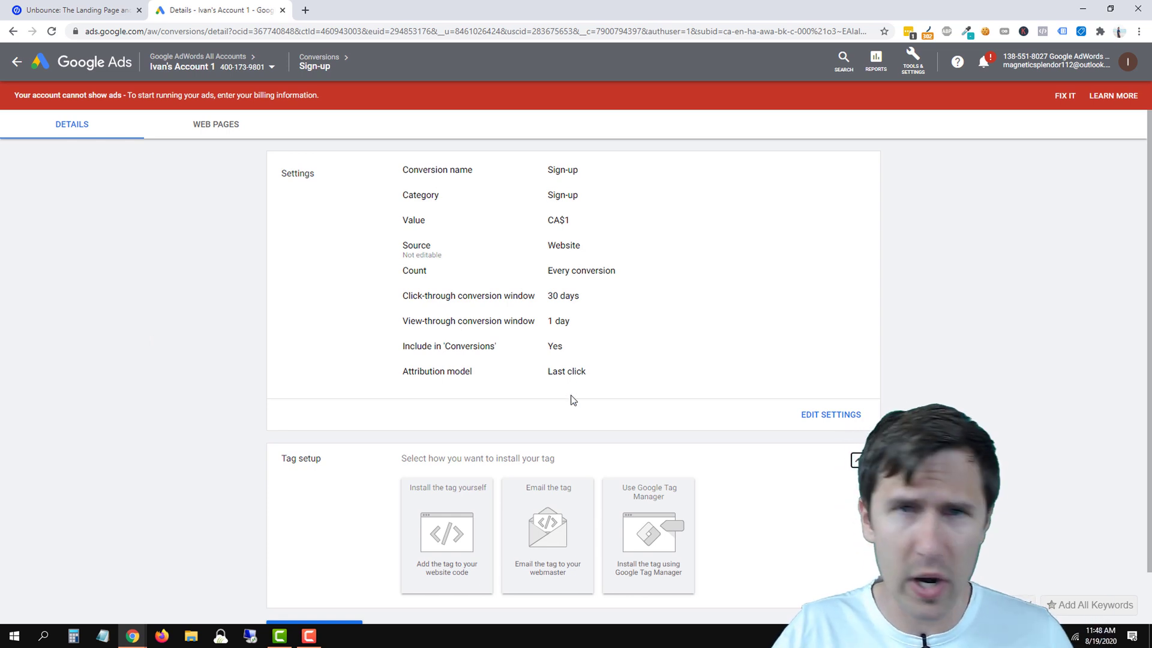
scroll(534, 336, "down", 1)
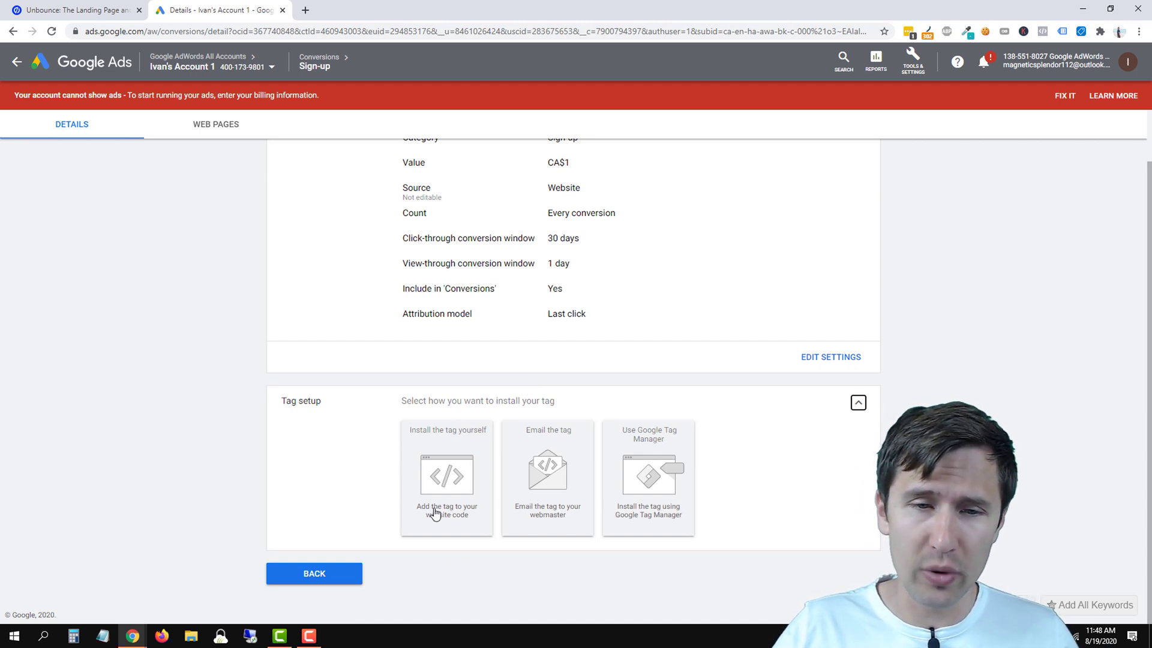
left_click(460, 489)
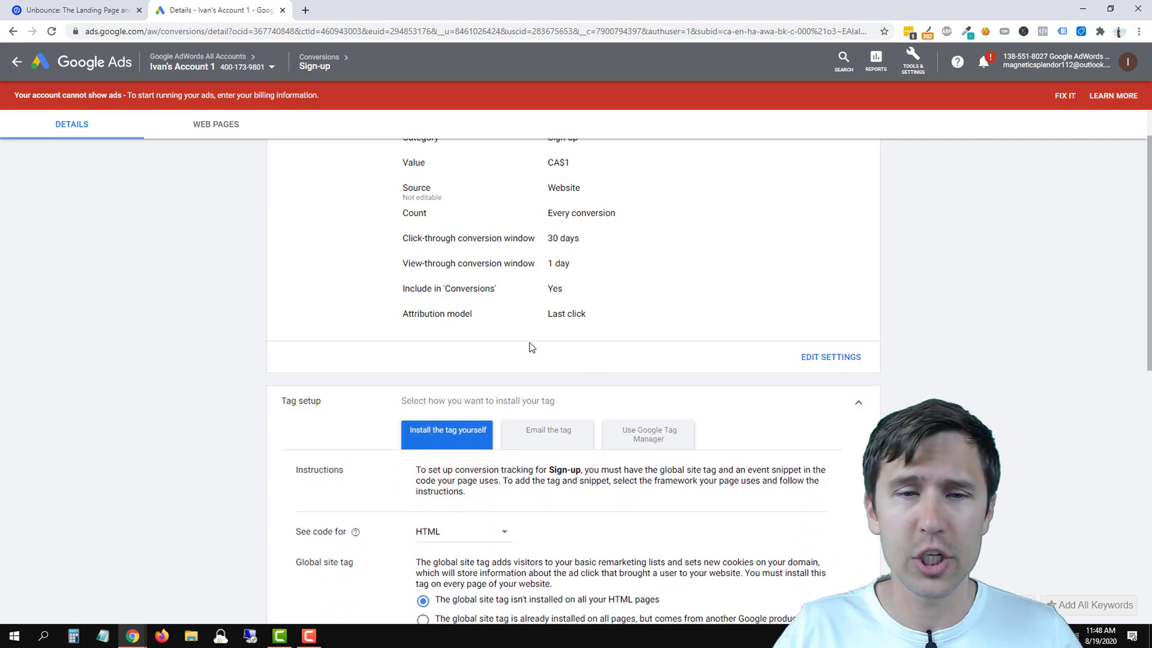
scroll(283, 342, "down", 2)
scroll(278, 342, "down", 3)
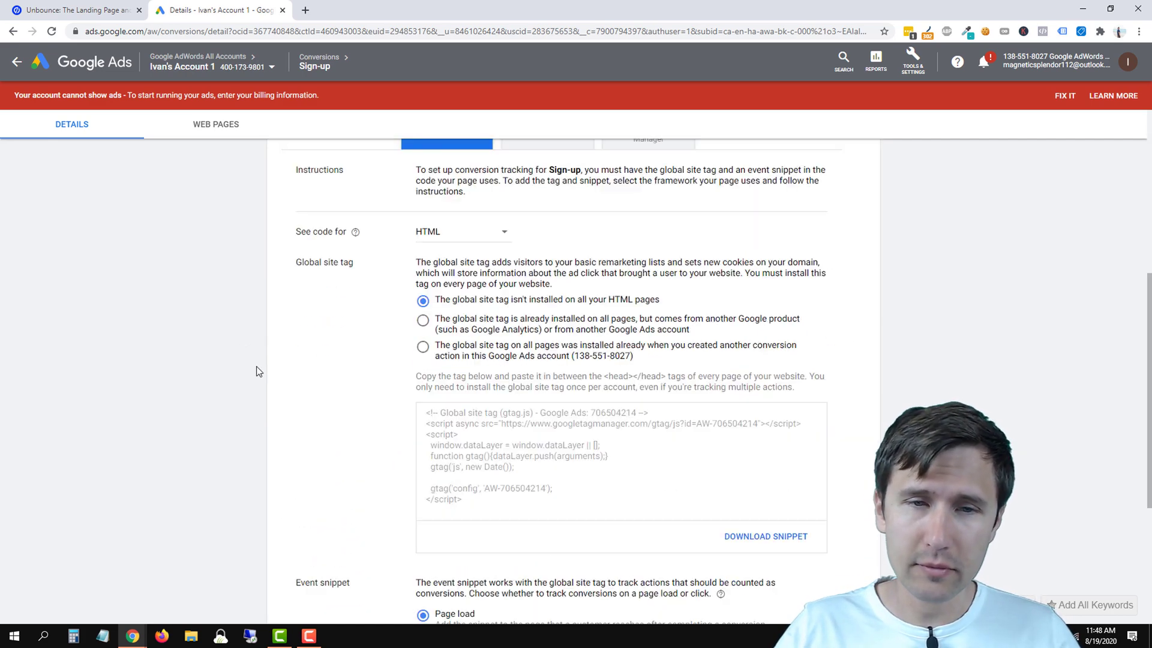
scroll(256, 366, "down", 2)
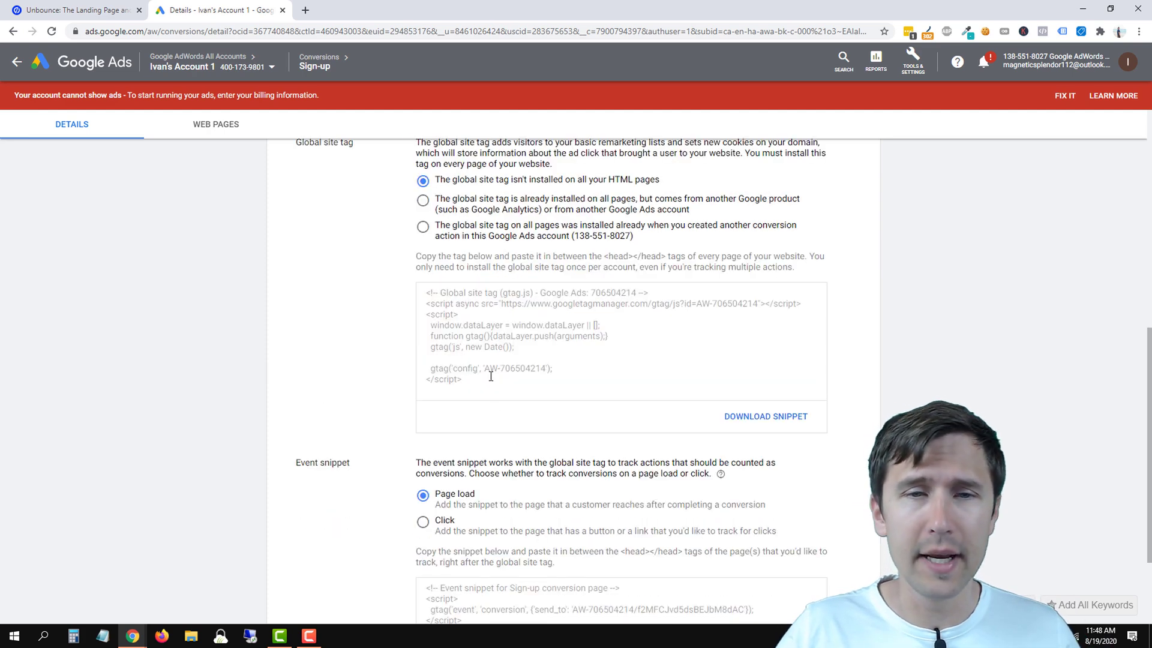
left_click_drag(483, 384, 416, 300)
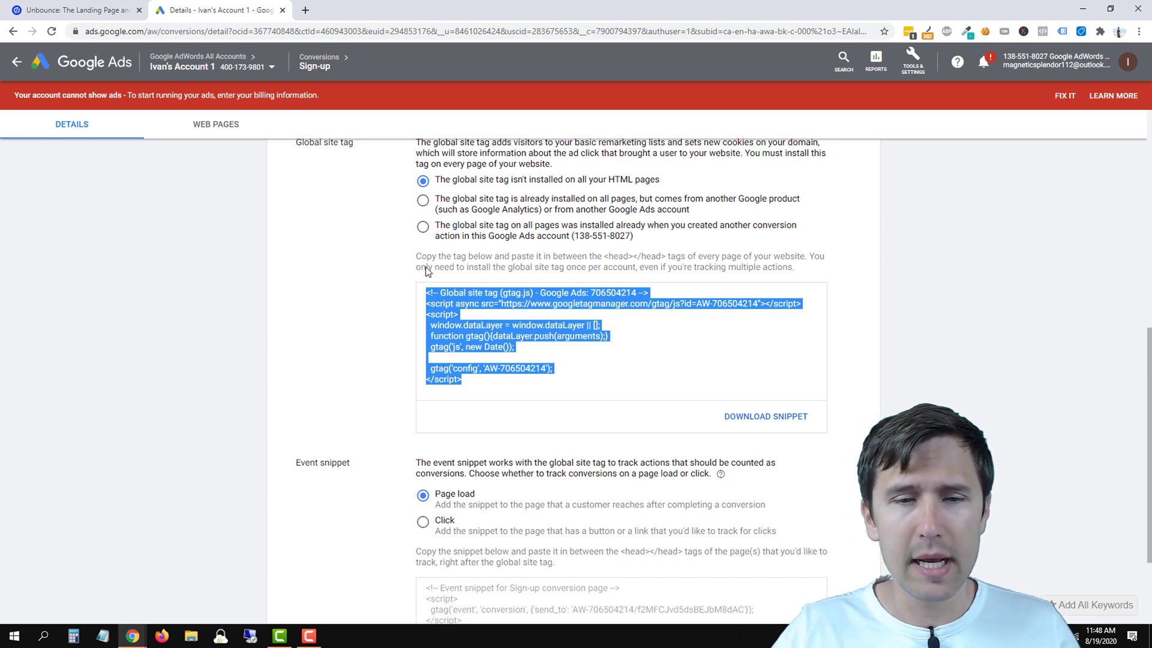
scroll(473, 509, "down", 2)
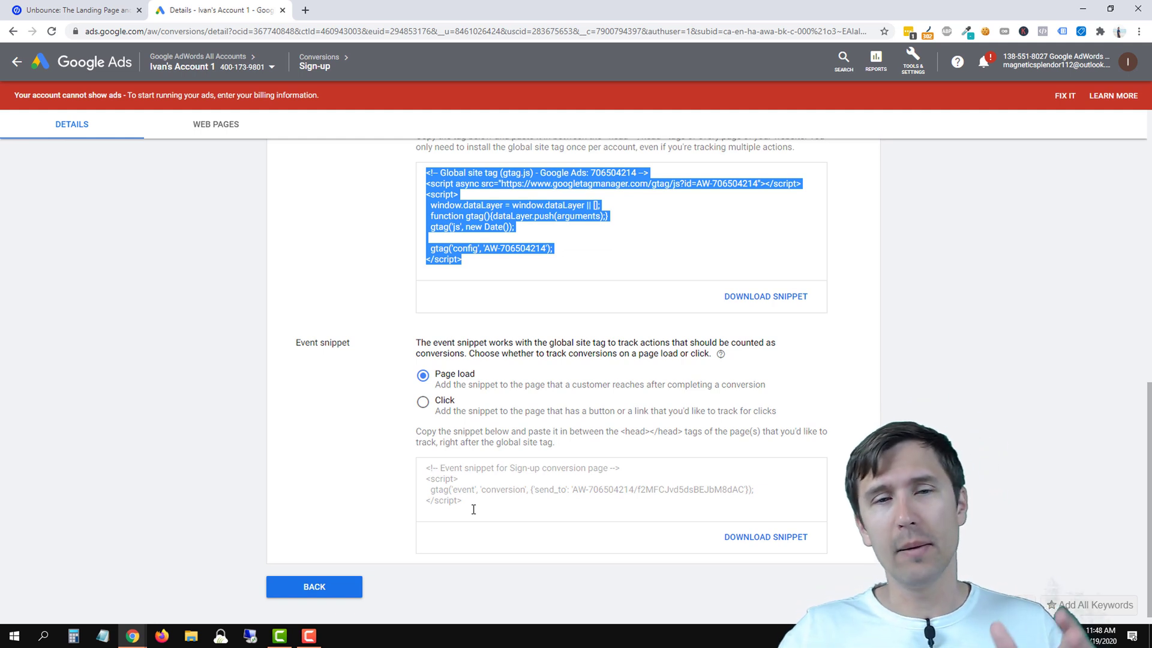
scroll(351, 465, "up", 1)
right_click(459, 292)
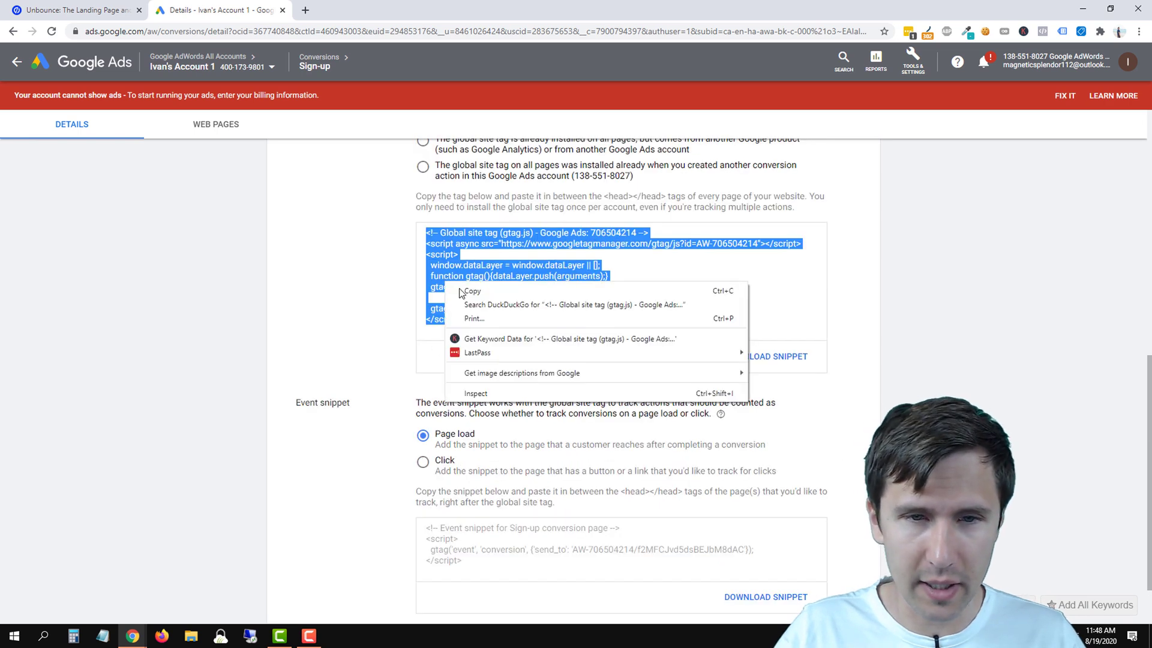
left_click(461, 292)
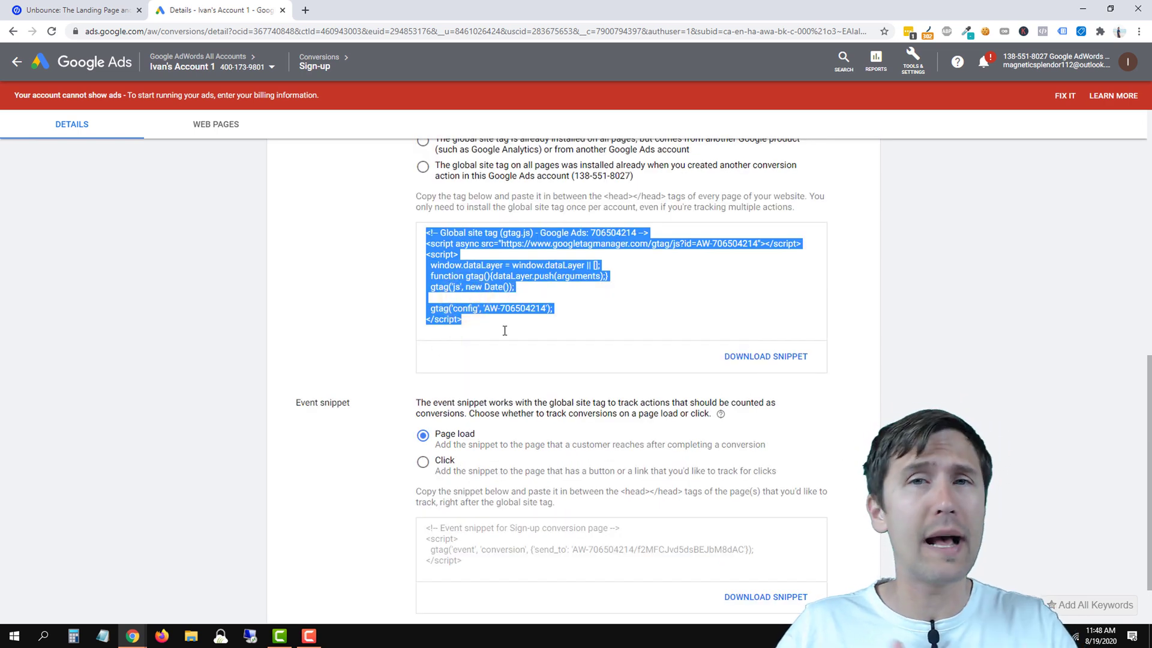
- Paste the global site tag into the Unbounce script and set its placement to Head
left_click(99, 10)
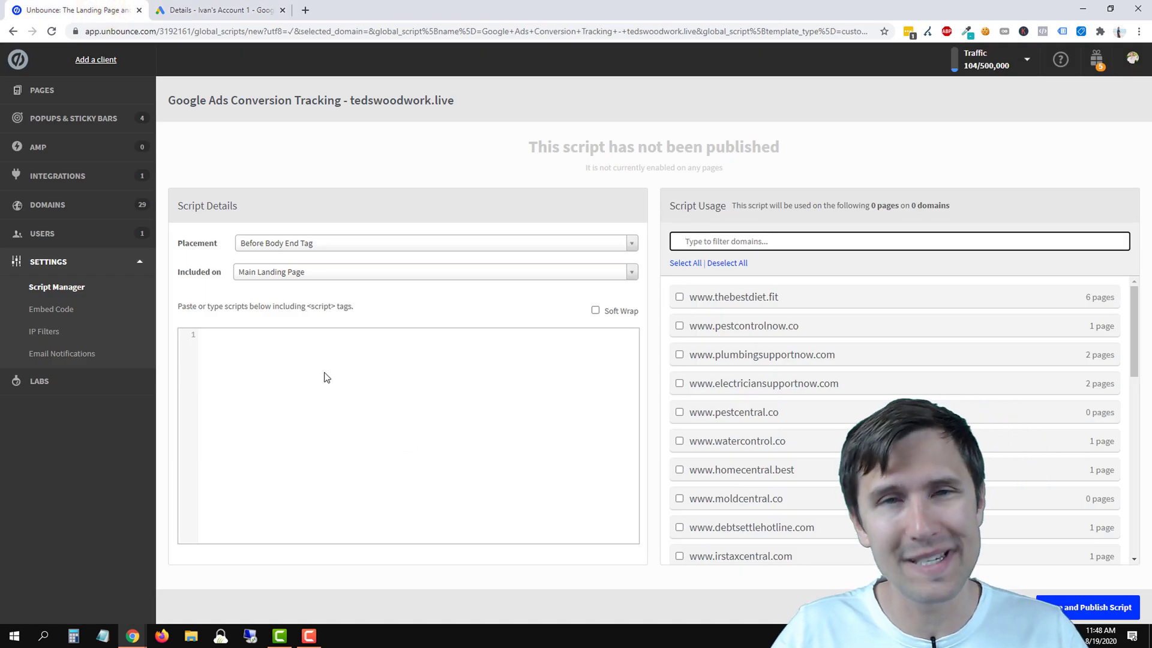
right_click(239, 338)
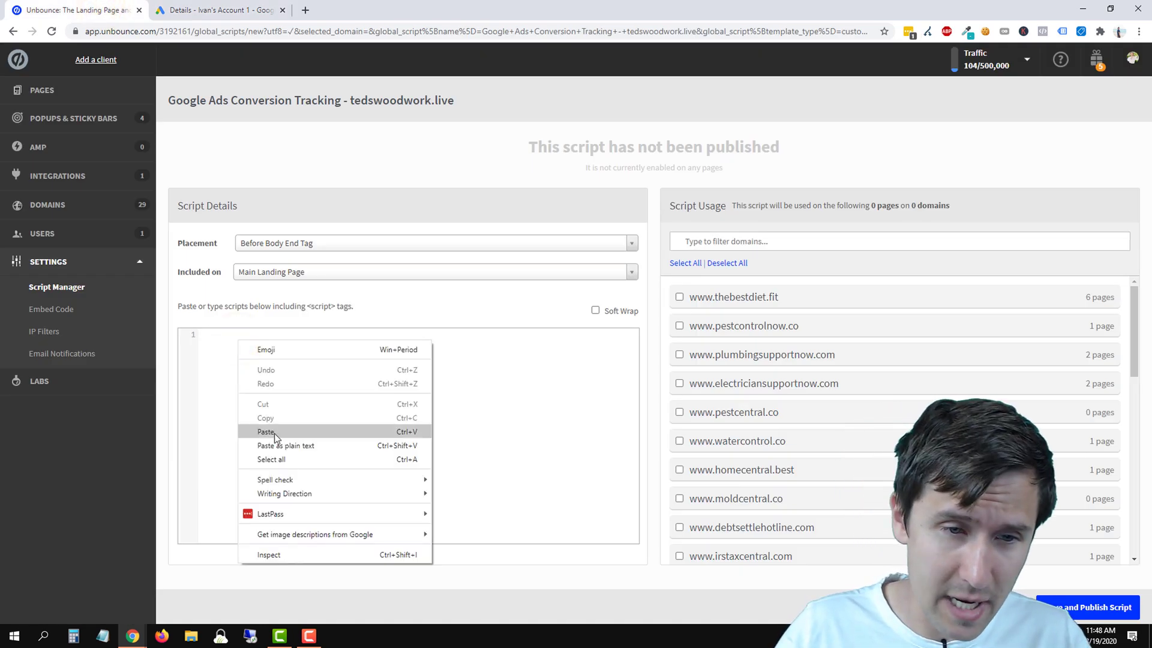
left_click(265, 431)
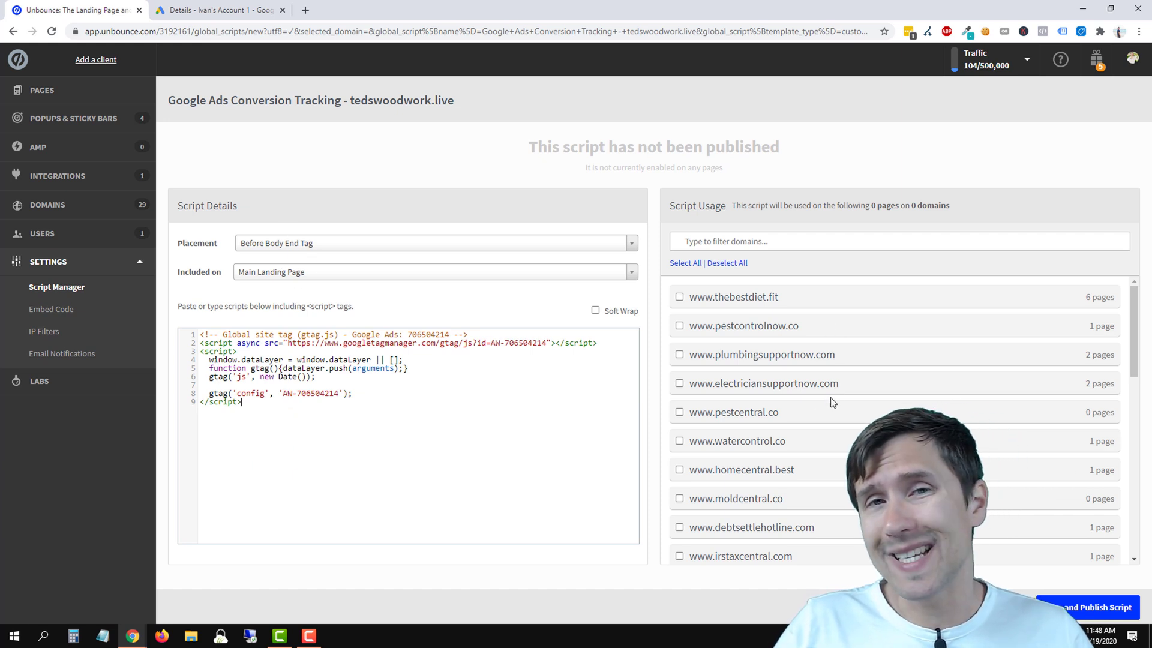
left_click(299, 246)
left_click(258, 292)
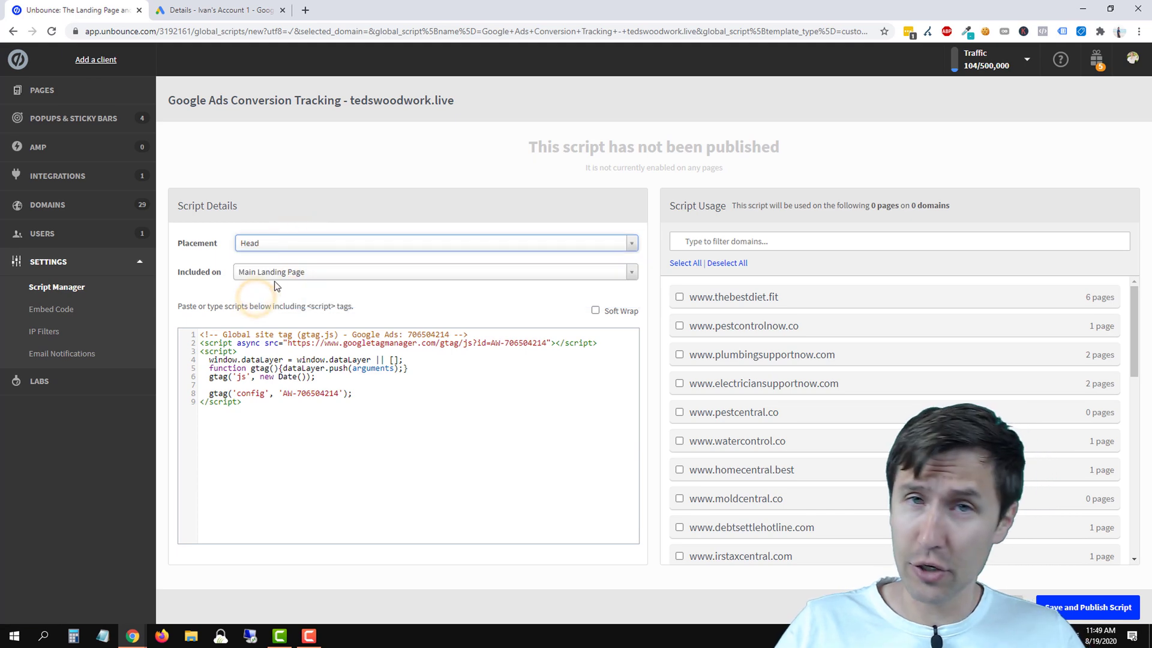
left_click(216, 9)
scroll(450, 168, "up", 1)
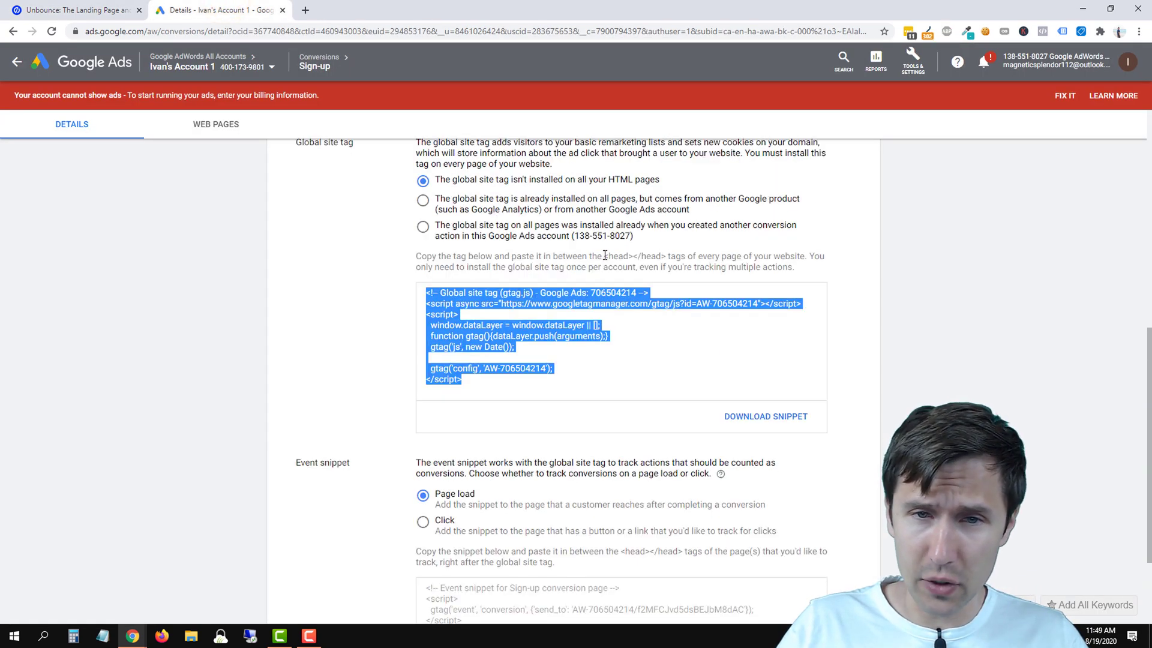
left_click_drag(602, 256, 669, 258)
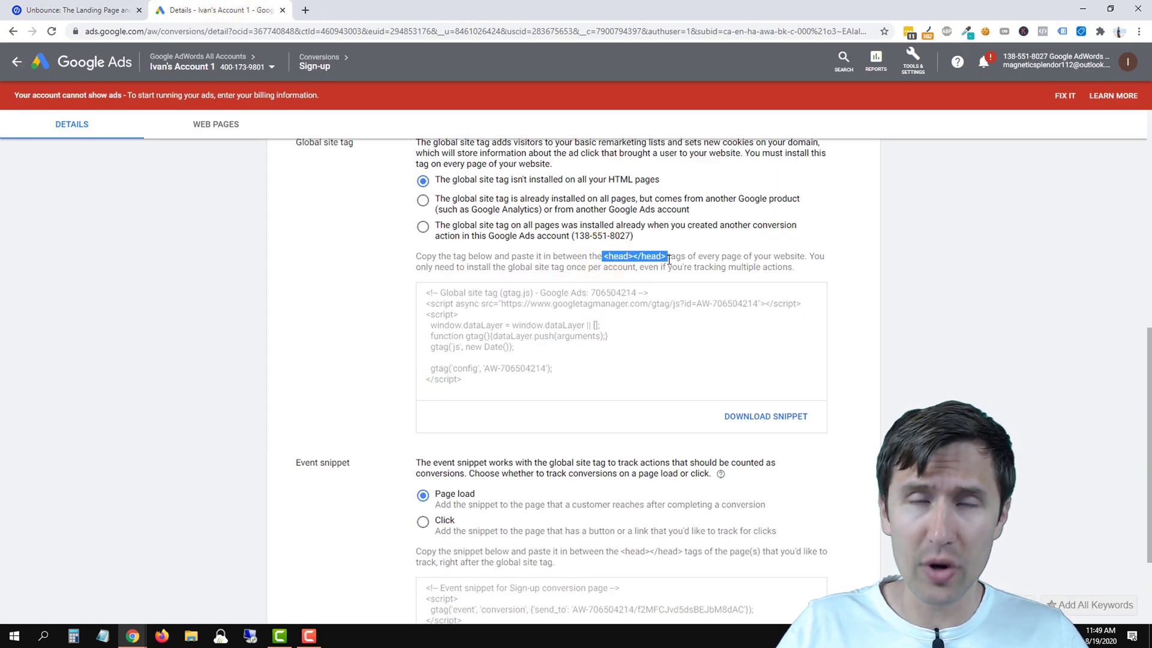
left_click(72, 9)
left_click(267, 276)
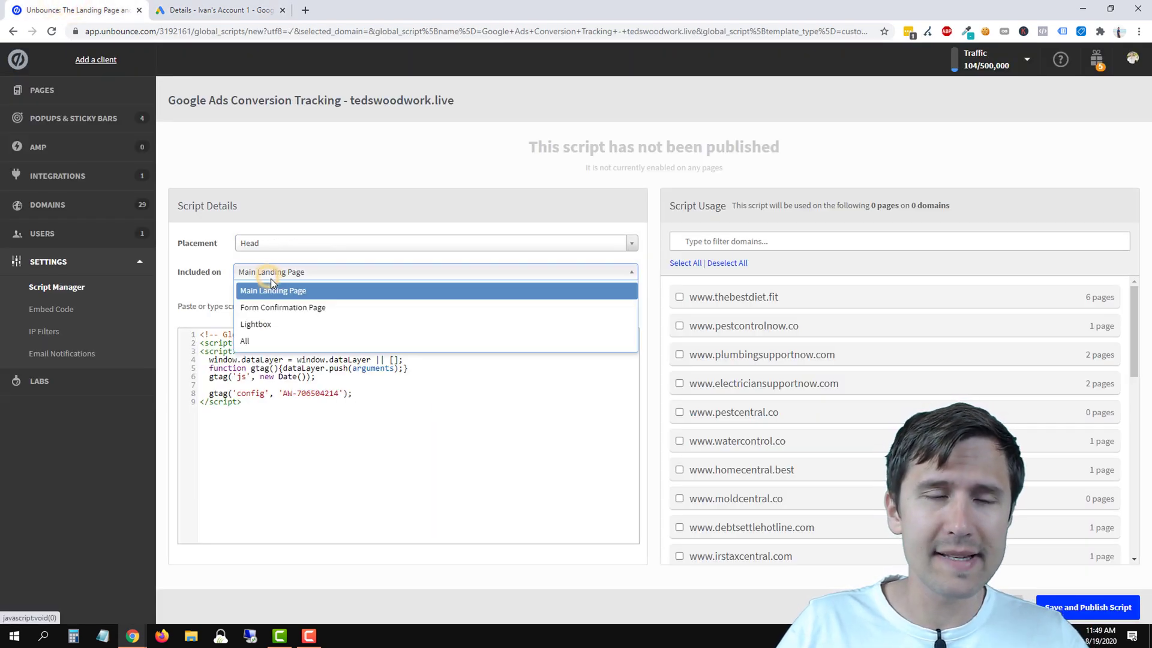
left_click(271, 344)
left_click(288, 271)
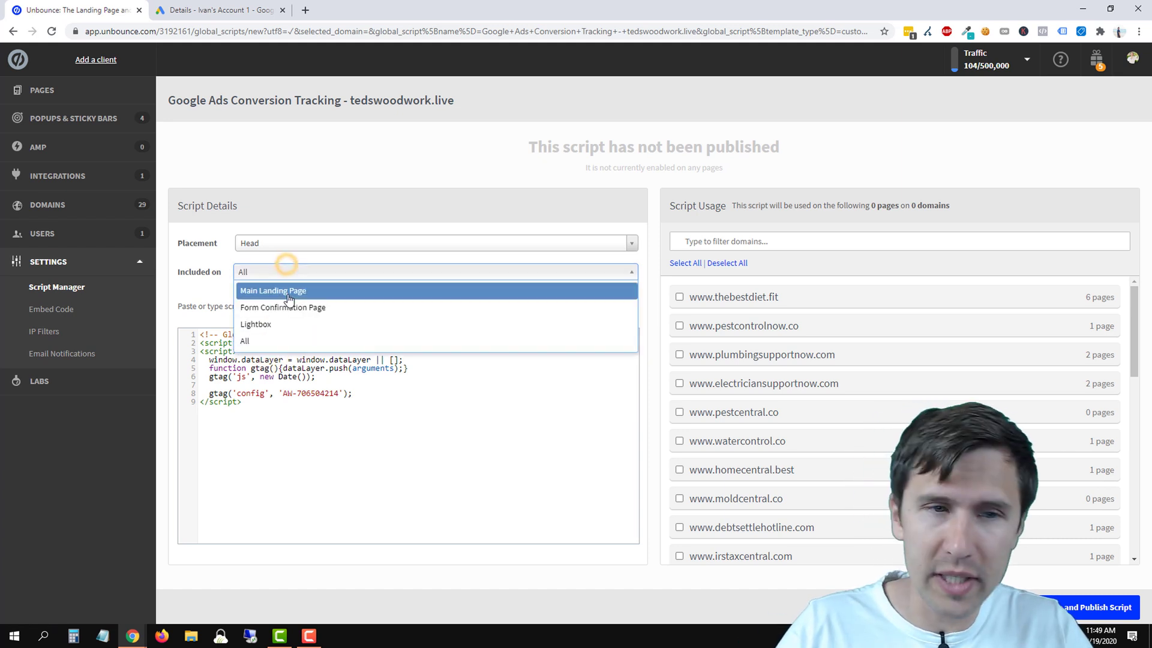
left_click(282, 340)
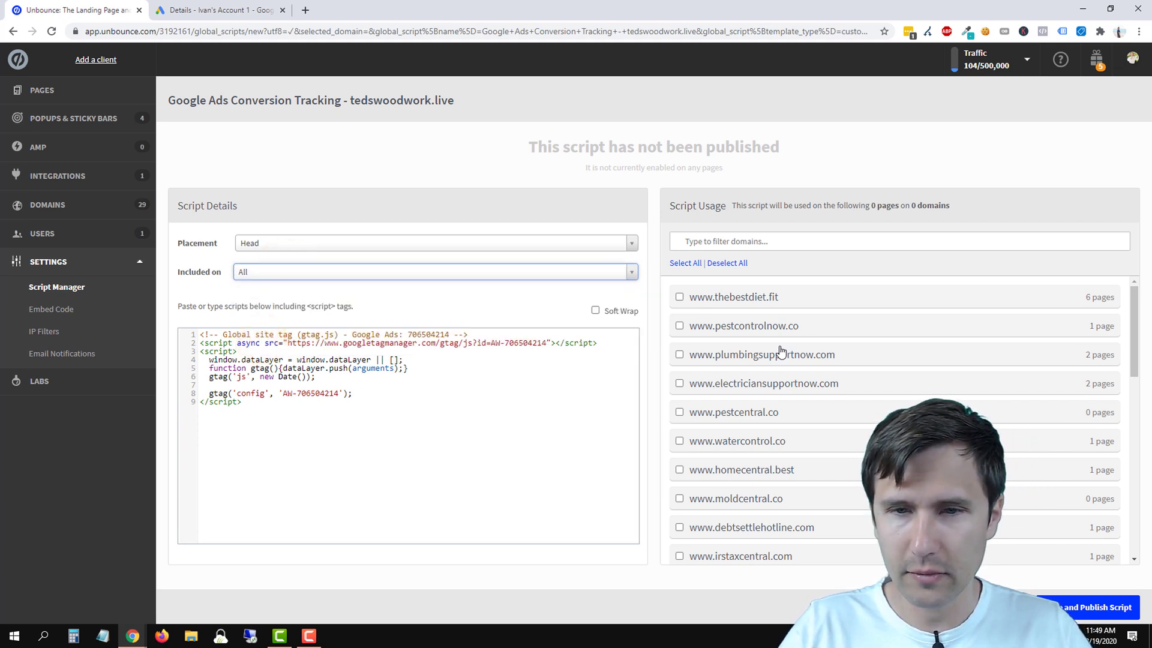
scroll(783, 354, "down", 9)
scroll(788, 436, "down", 1)
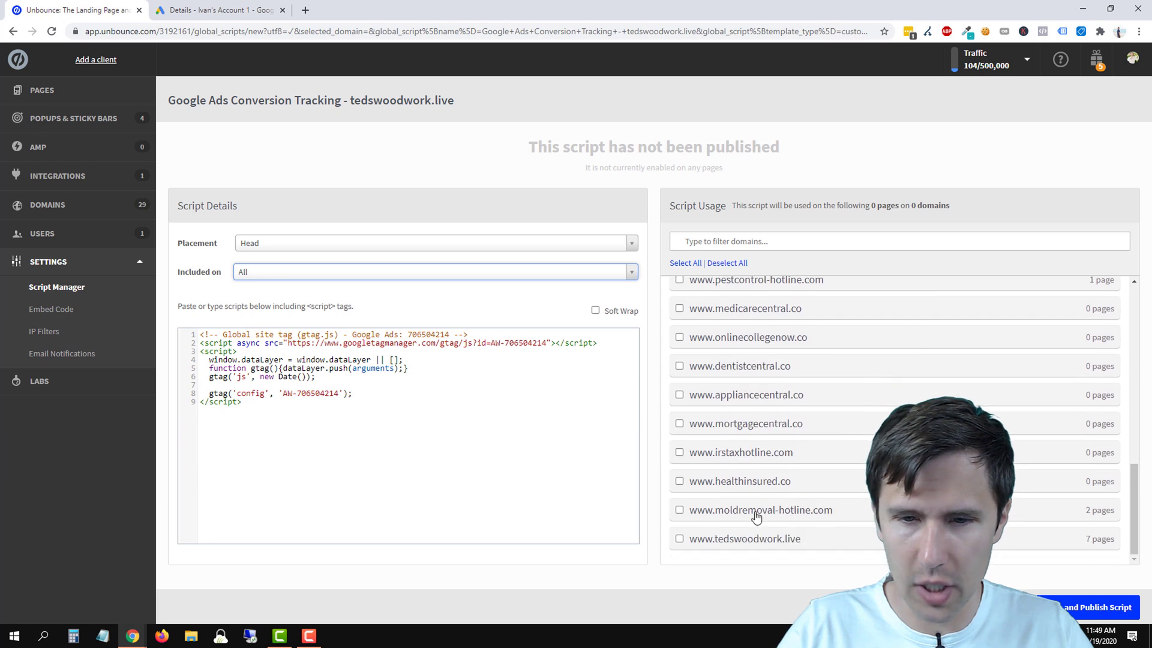
left_click(701, 539)
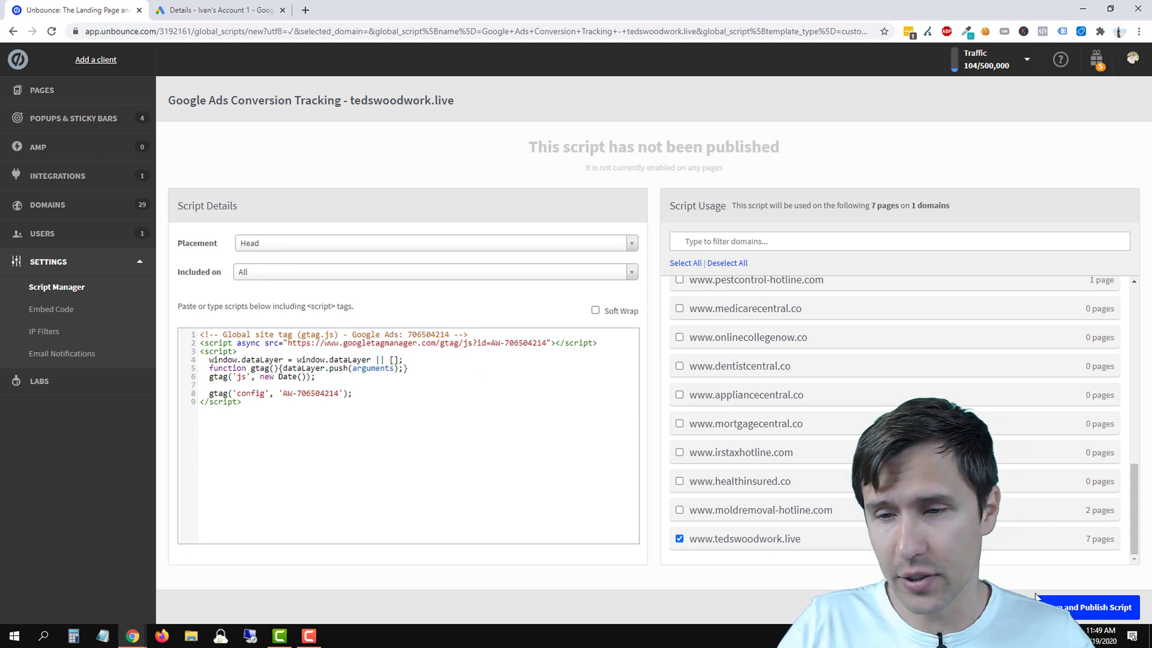
left_click(1056, 600)
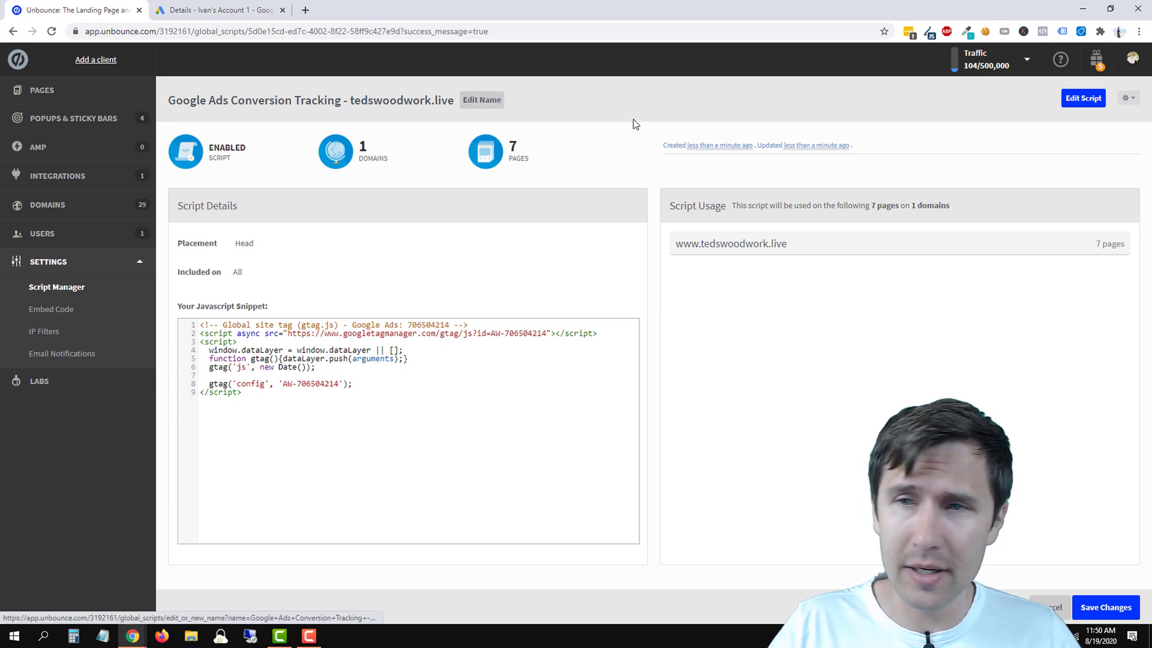
- Reopen the published script for editing and view its Disable/Delete Script options
left_click(1083, 98)
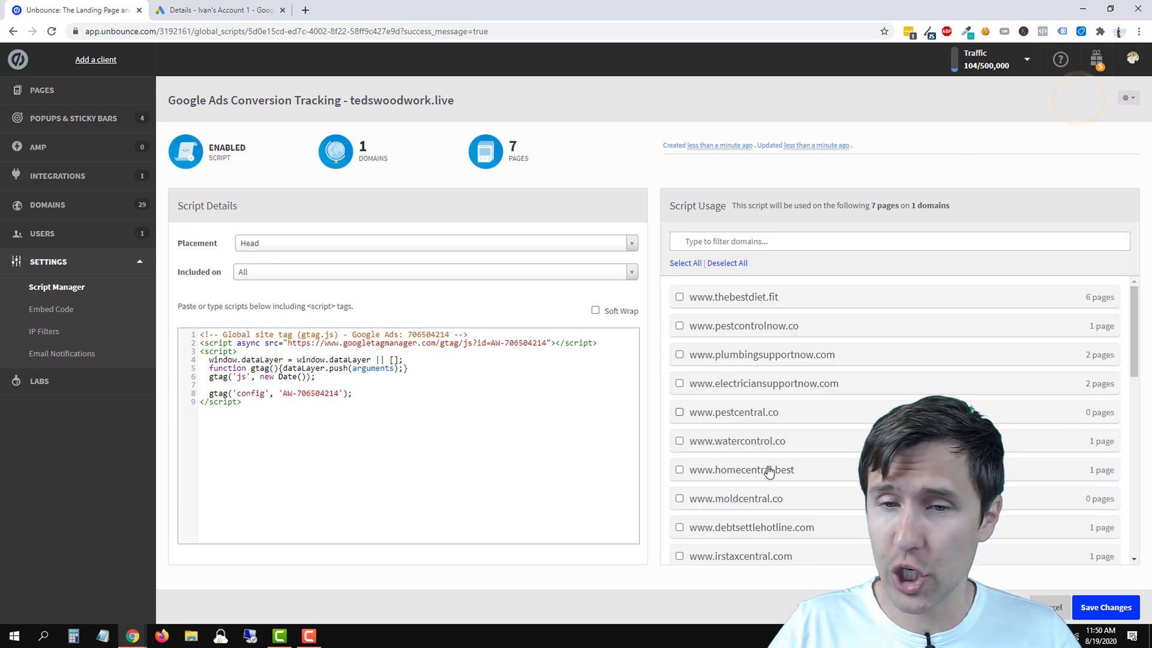
left_click(1123, 99)
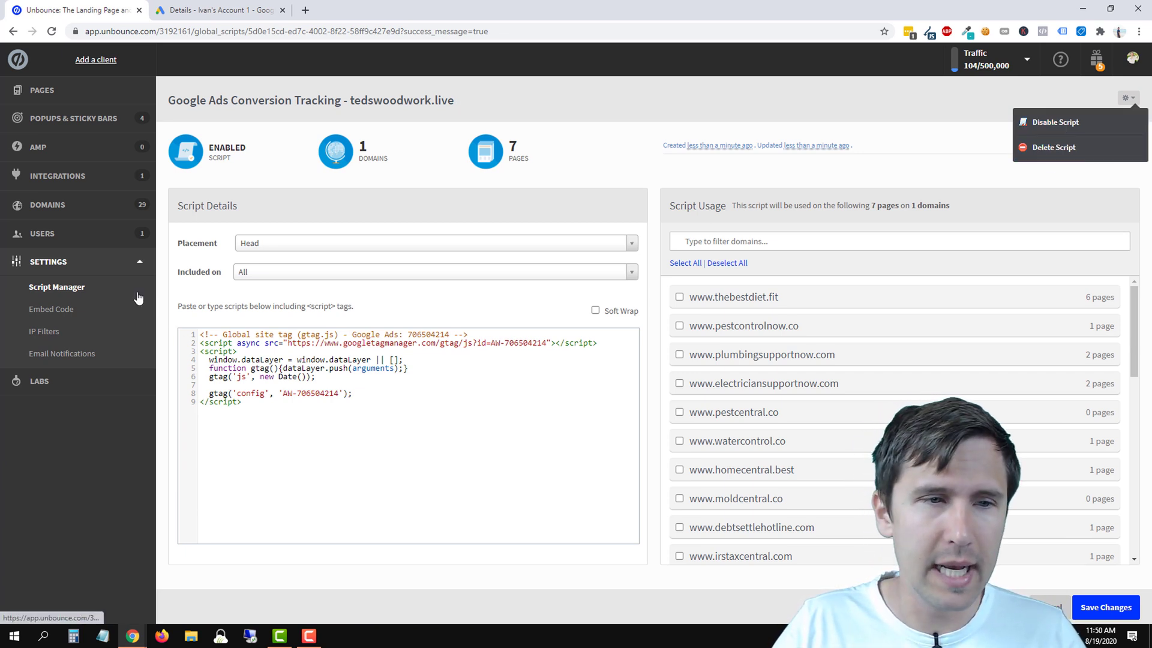
- Open the live Paid Ad Network Courses page in a new tab after the Google Ads tab
left_click(73, 289)
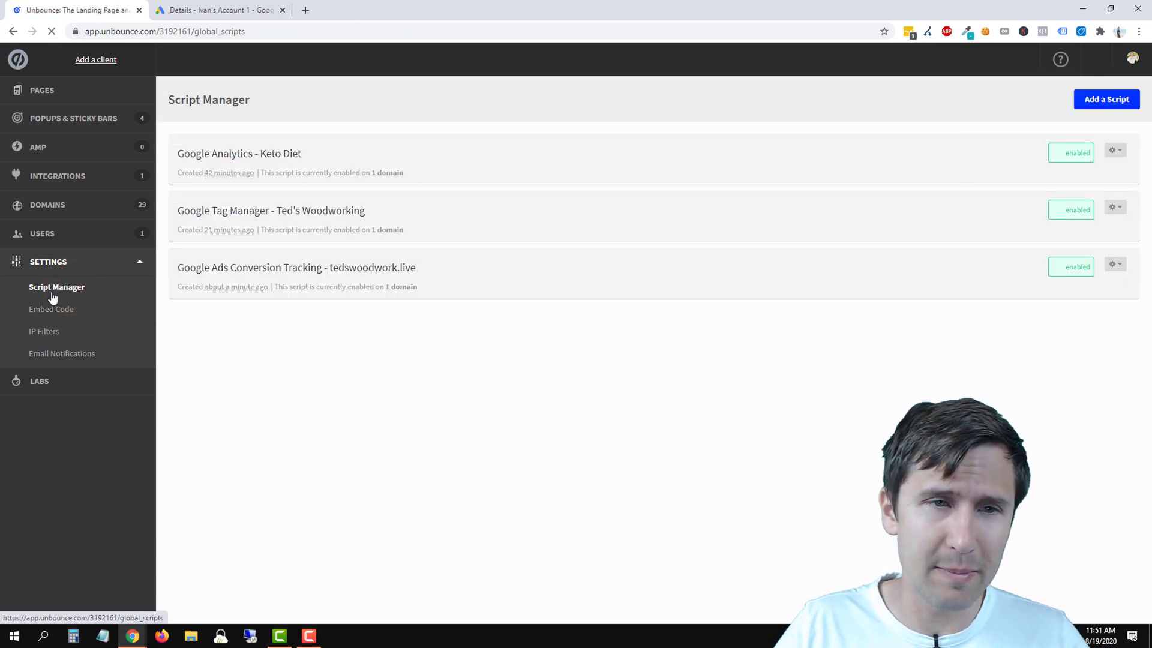
left_click(223, 270)
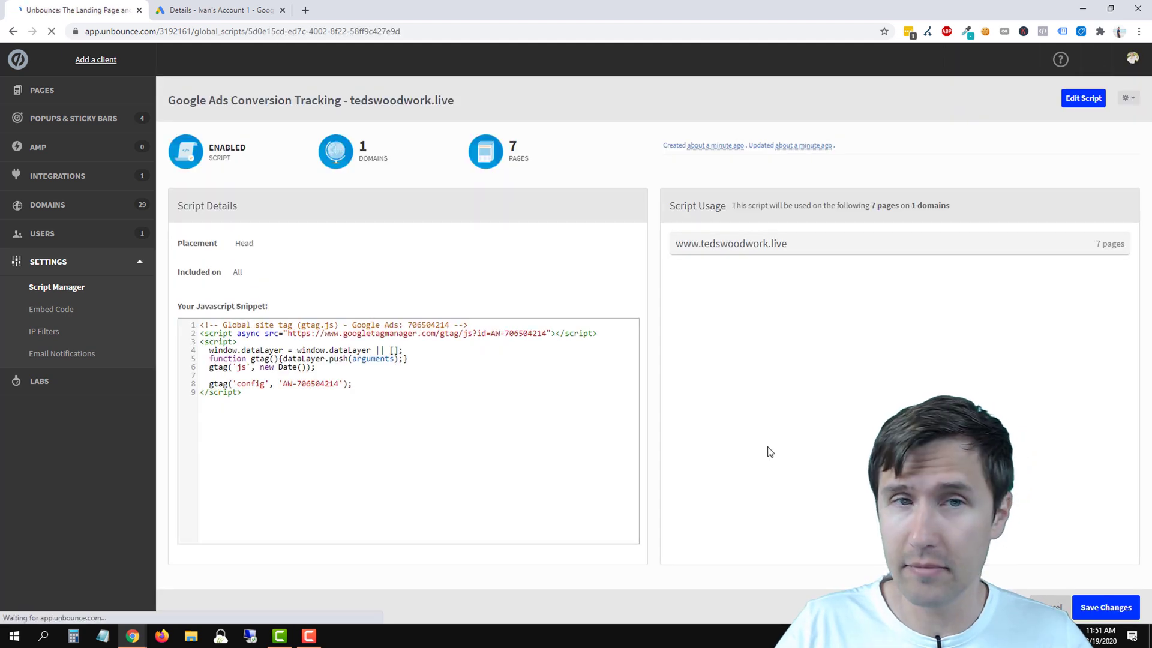
left_click(67, 91)
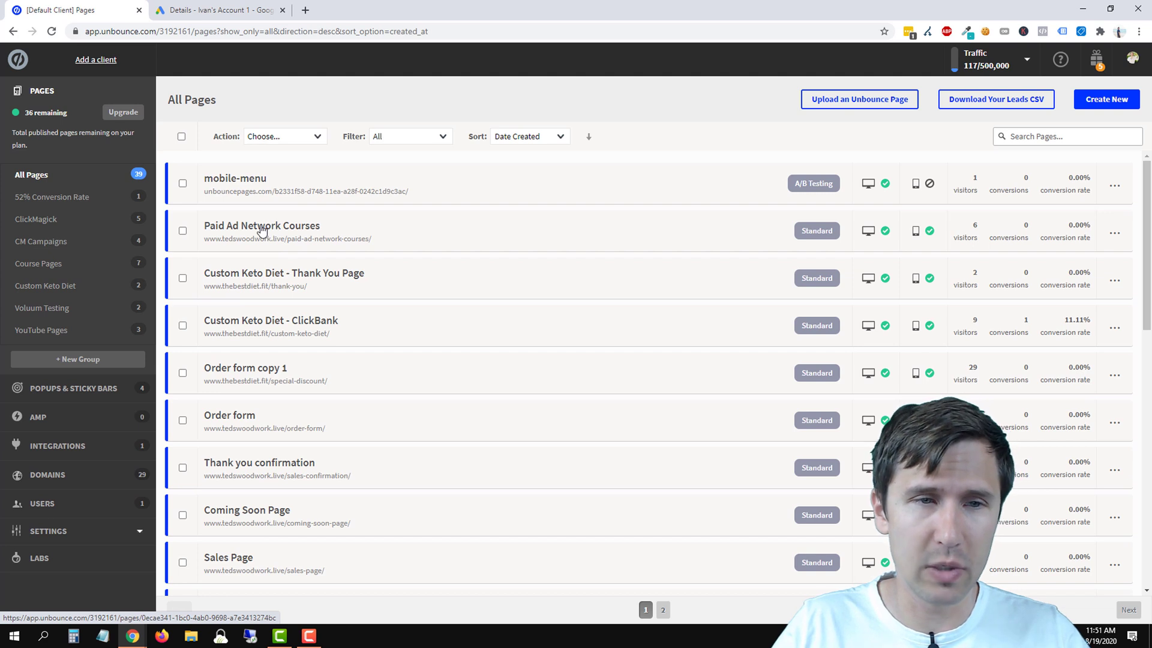
left_click(260, 225)
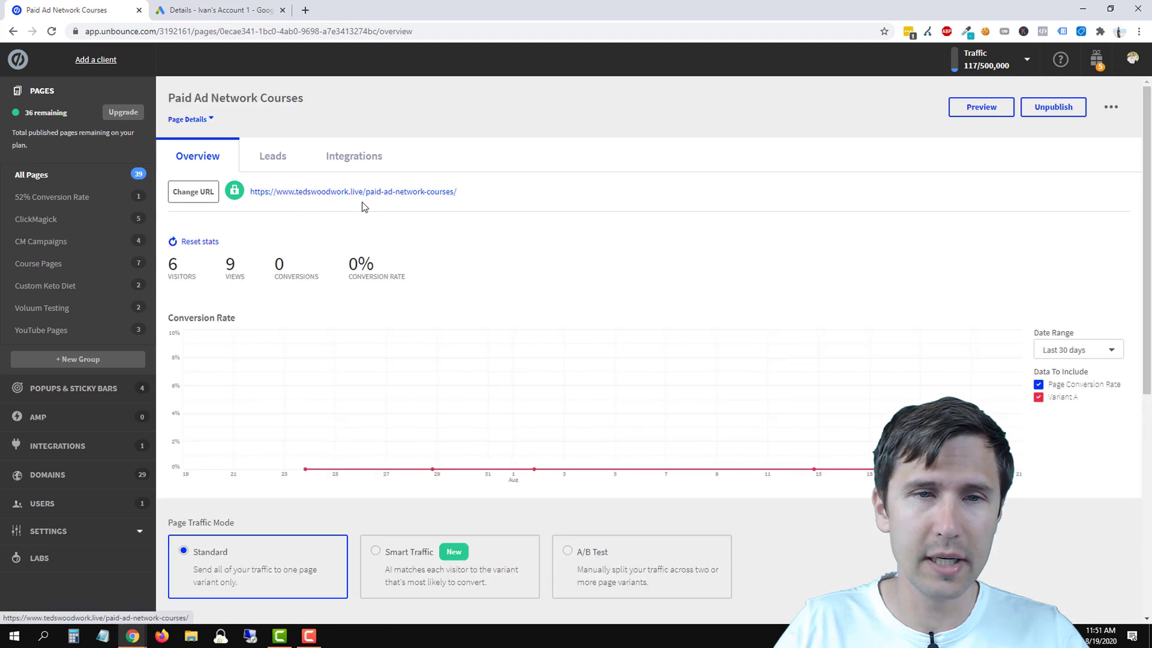
right_click(311, 196)
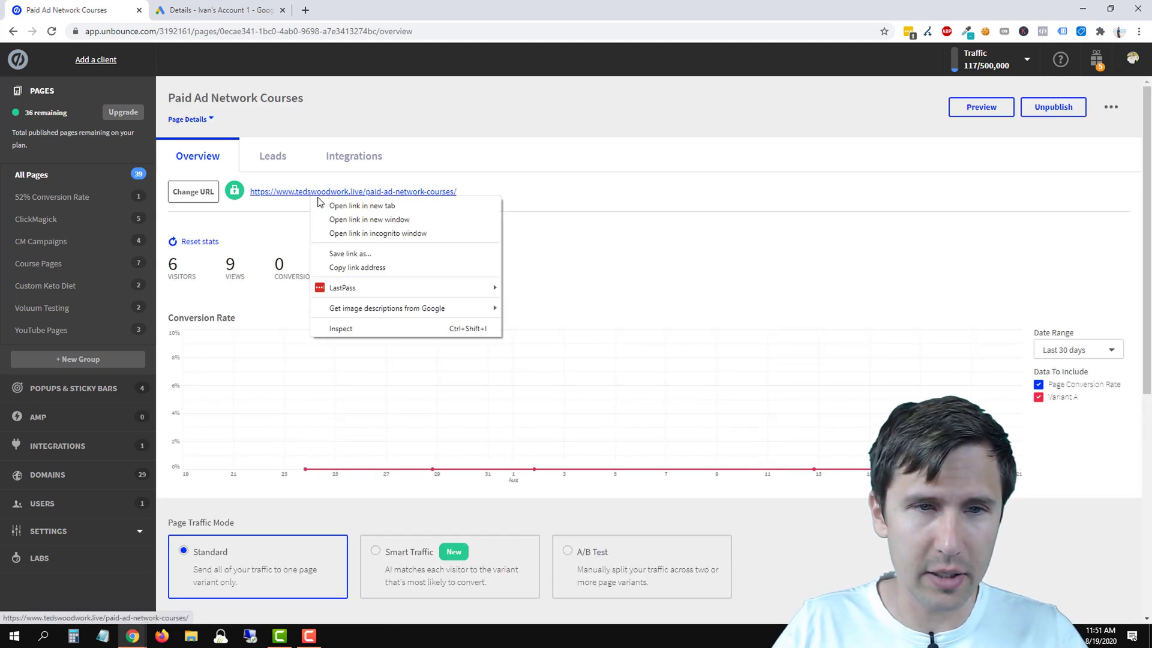
left_click(330, 205)
left_click_drag(222, 11, 352, 13)
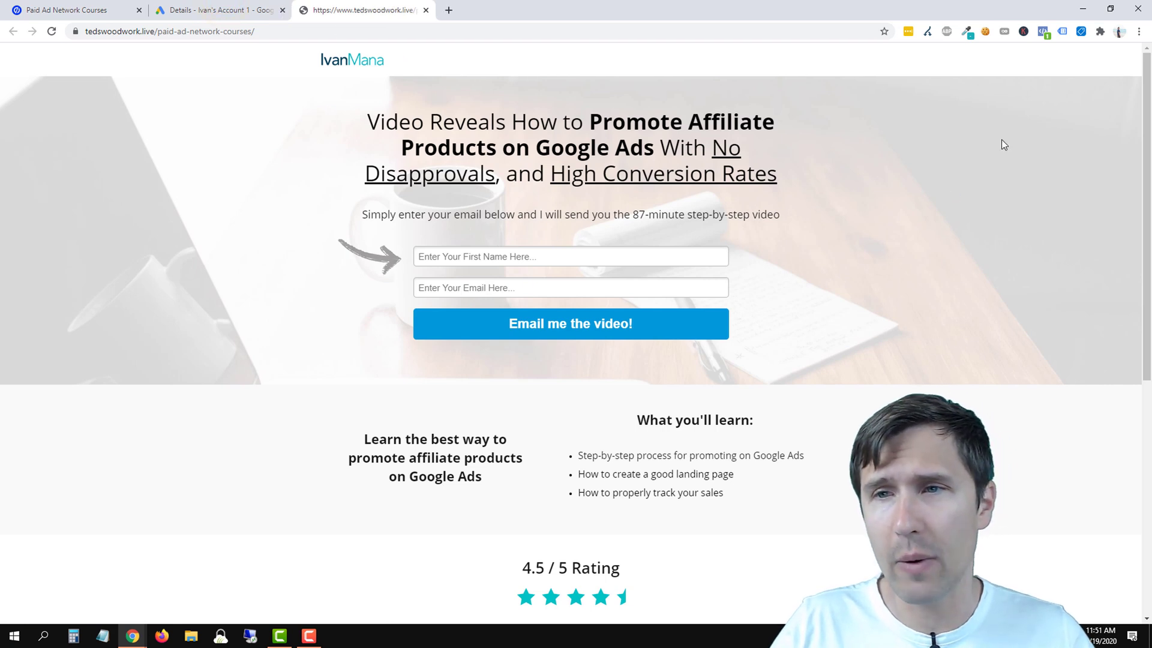
- Enable Tag Assistant on the live landing page and reload it
left_click(1061, 31)
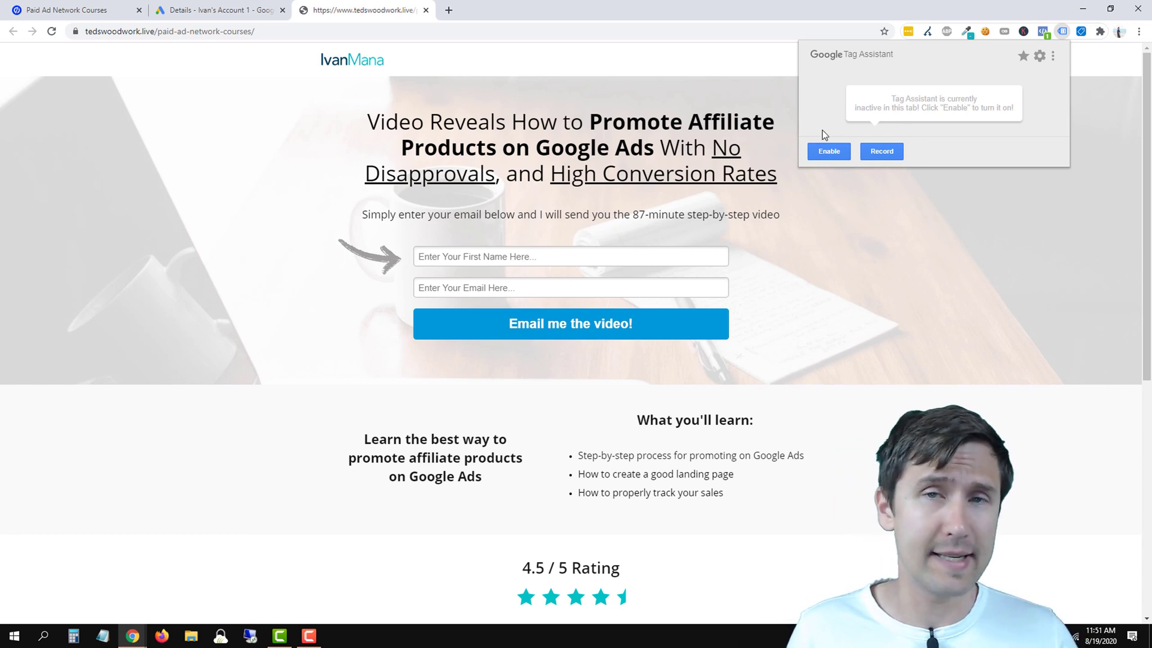
left_click(828, 154)
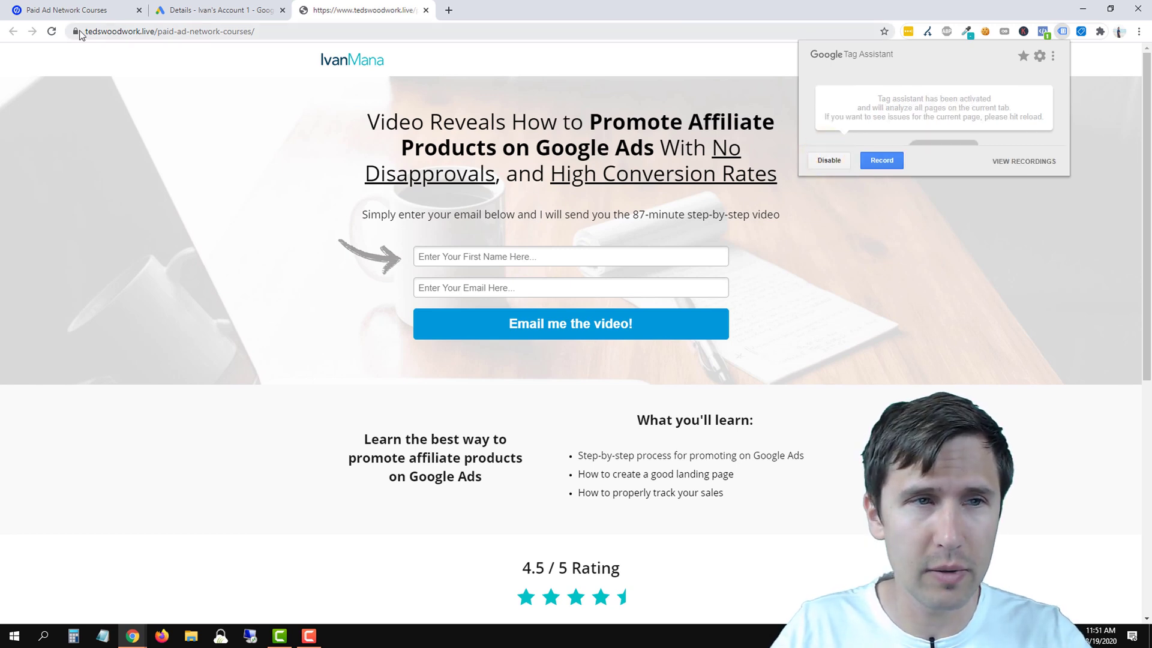
left_click(51, 31)
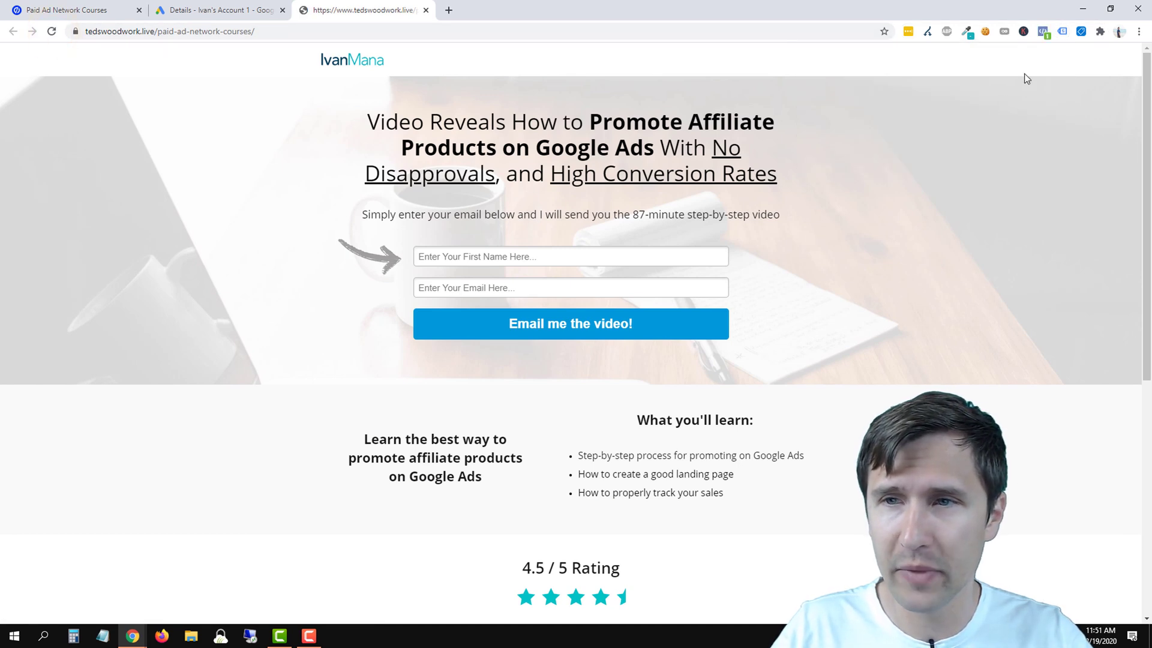
- Review Tag Assistant's results, confirming the Global site tag AW-706504214 is detected
left_click(1063, 32)
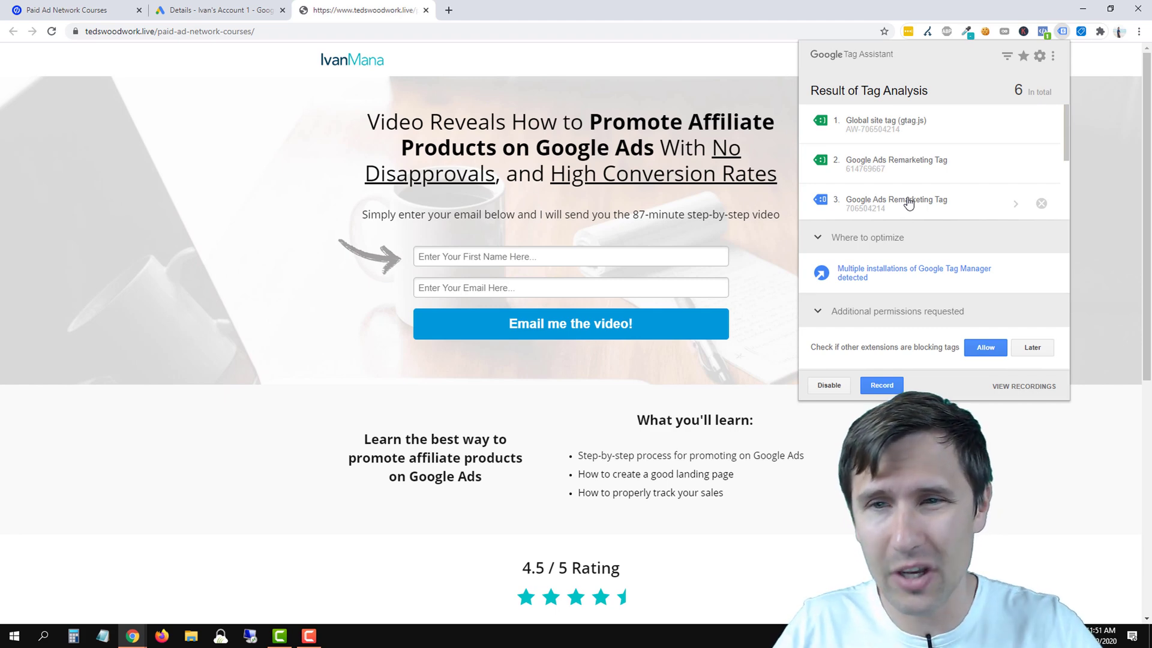
left_click(236, 6)
left_click(236, 6)
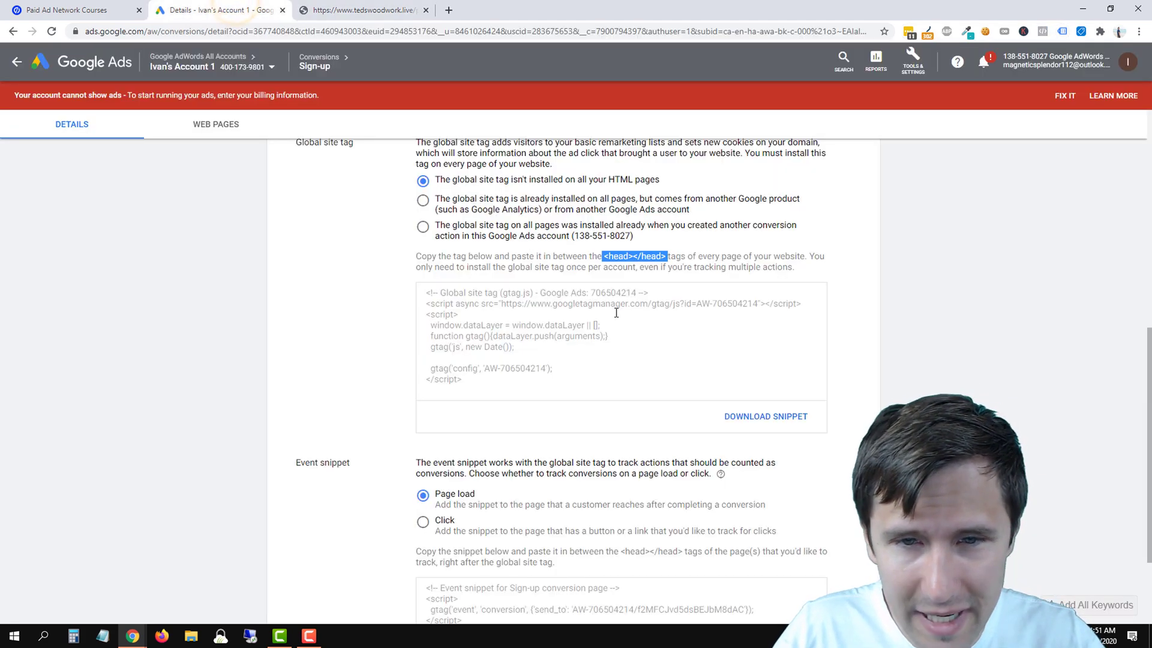
left_click(366, 9)
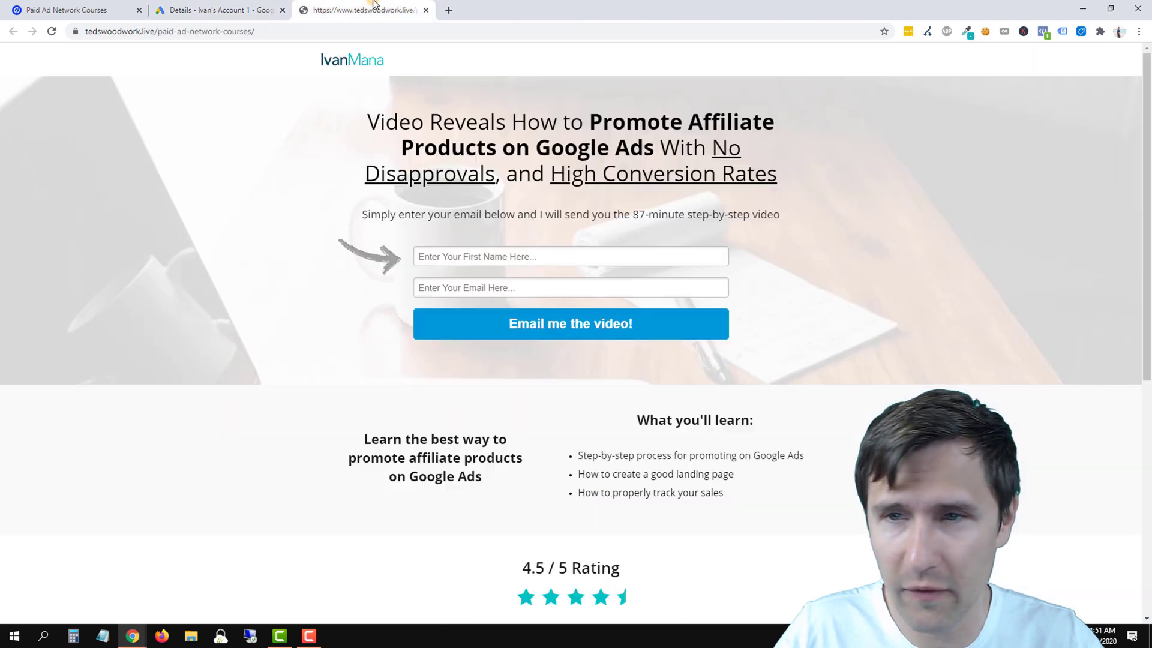
left_click(1062, 29)
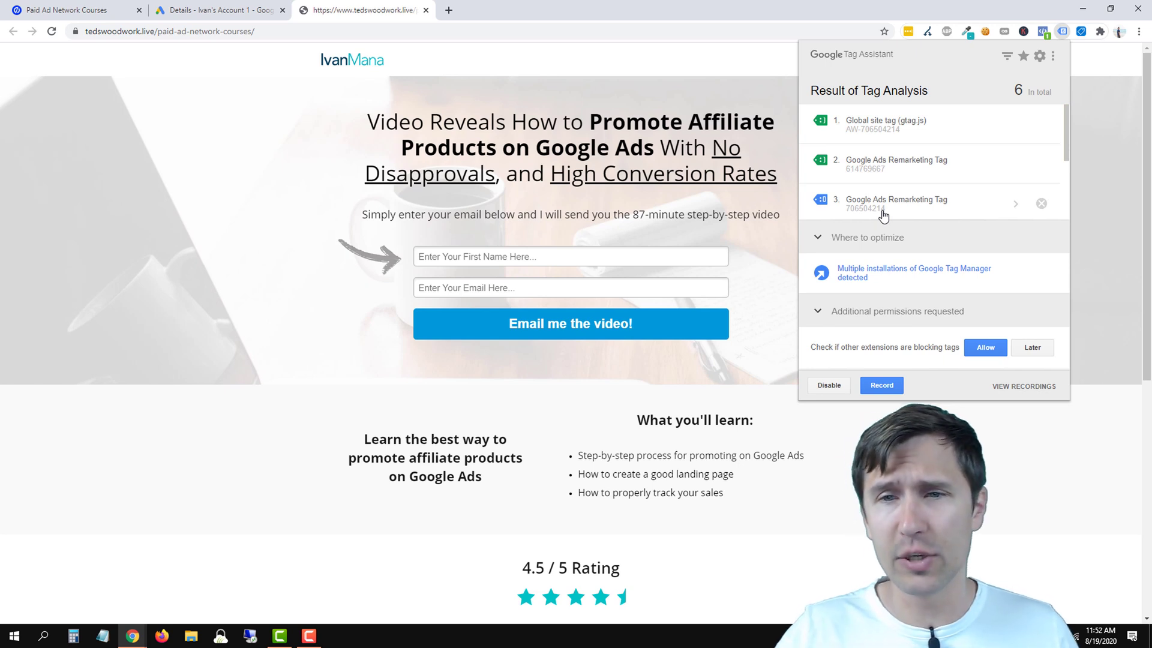
scroll(939, 240, "down", 2)
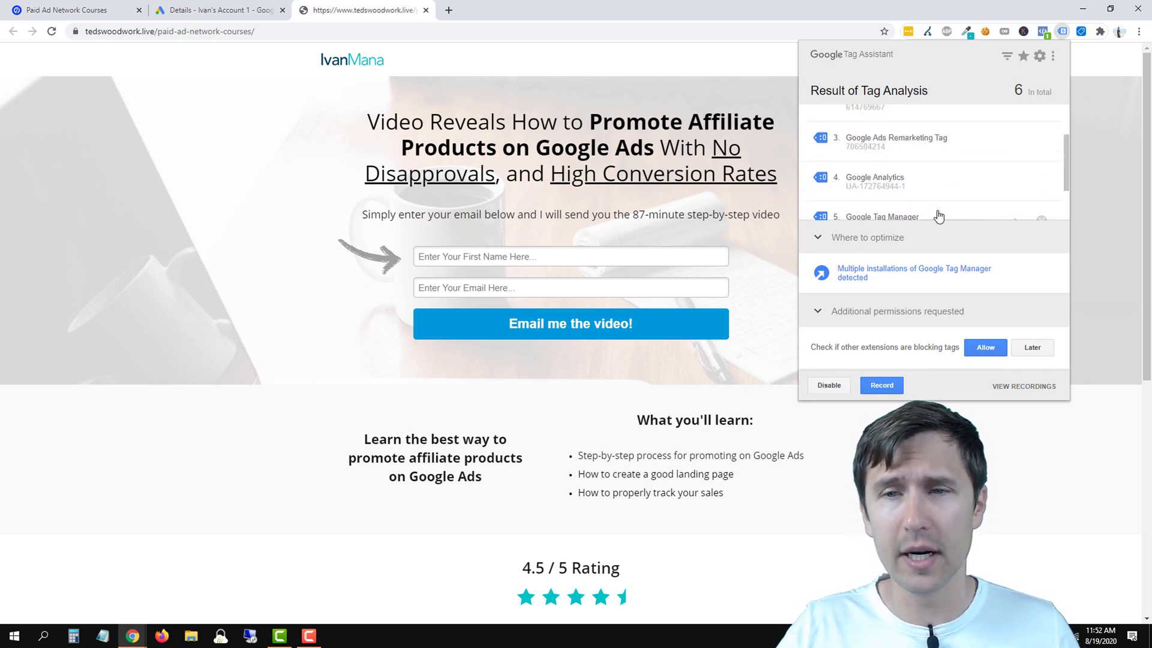
scroll(938, 198, "up", 2)
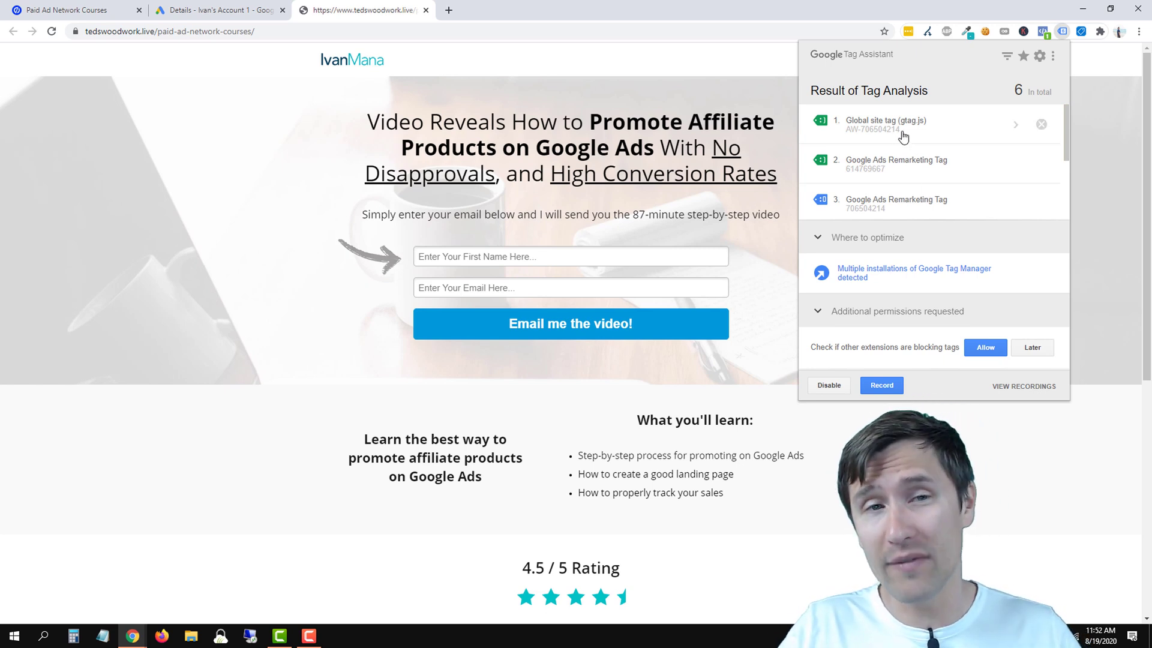
- Locate and select the Sign-up event snippet on the Google Ads conversion details
left_click(72, 10)
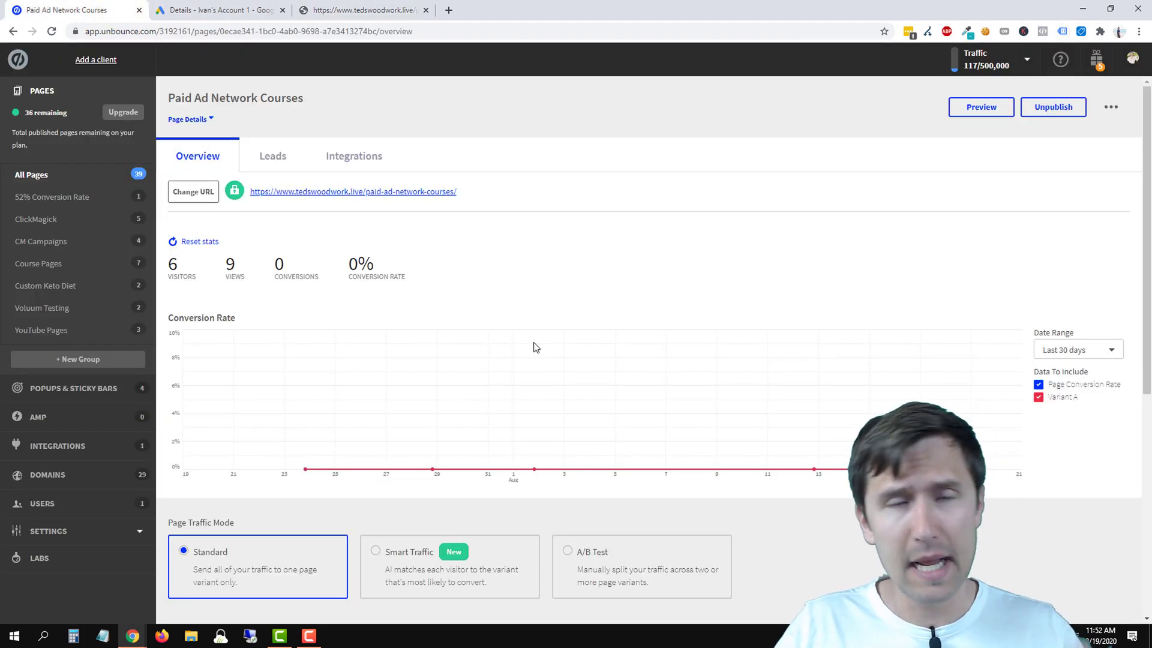
left_click(198, 10)
scroll(494, 479, "down", 2)
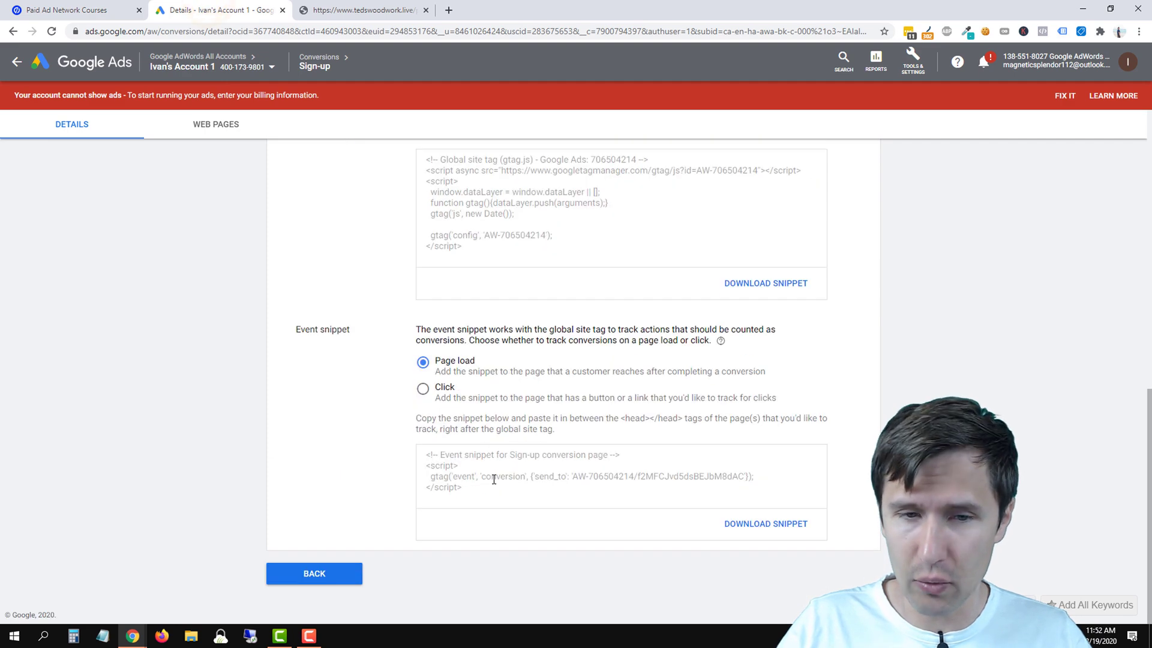
left_click(476, 485)
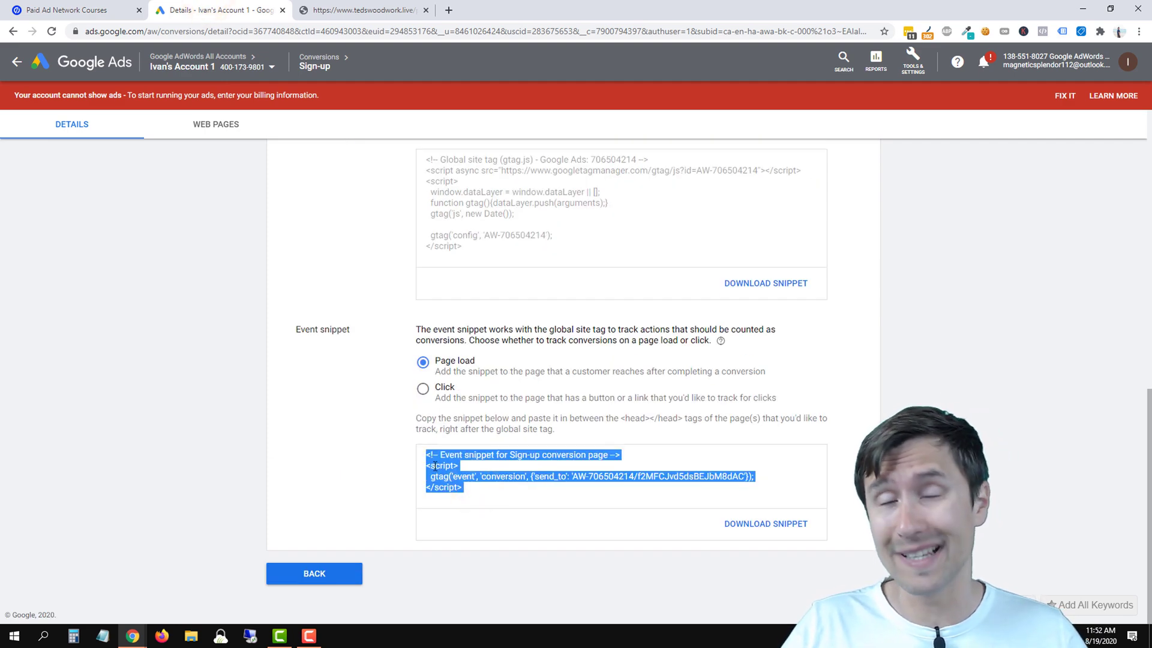
left_click(242, 414)
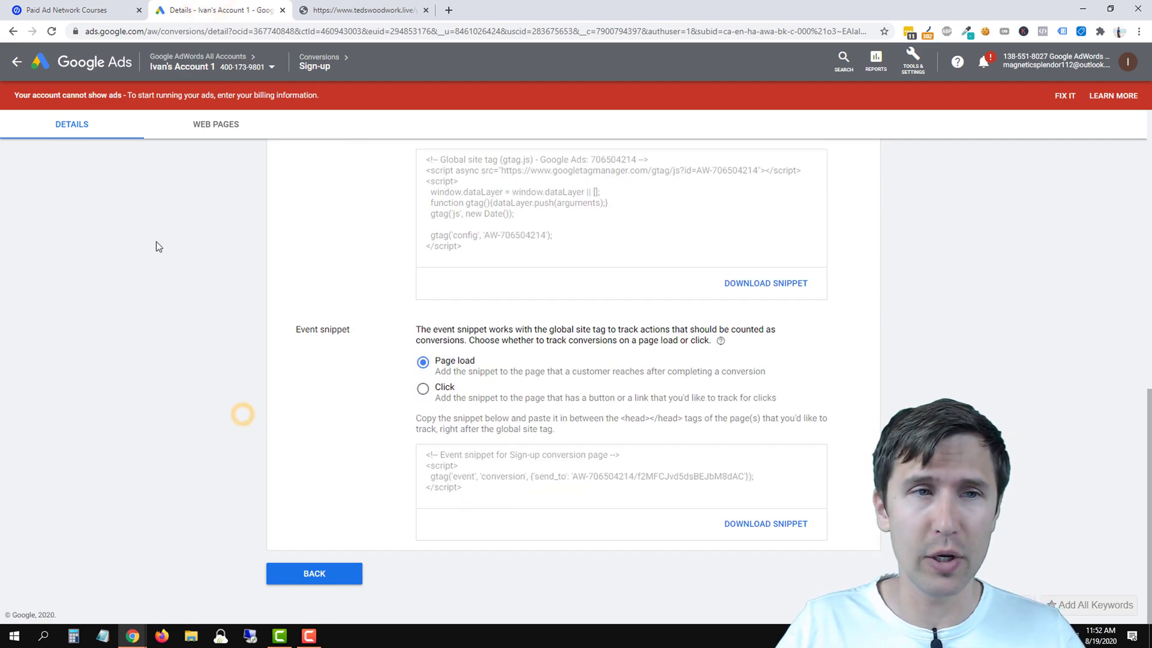
- Open Variant A of the Paid Ad Network Courses page in the Unbounce editor
left_click(80, 6)
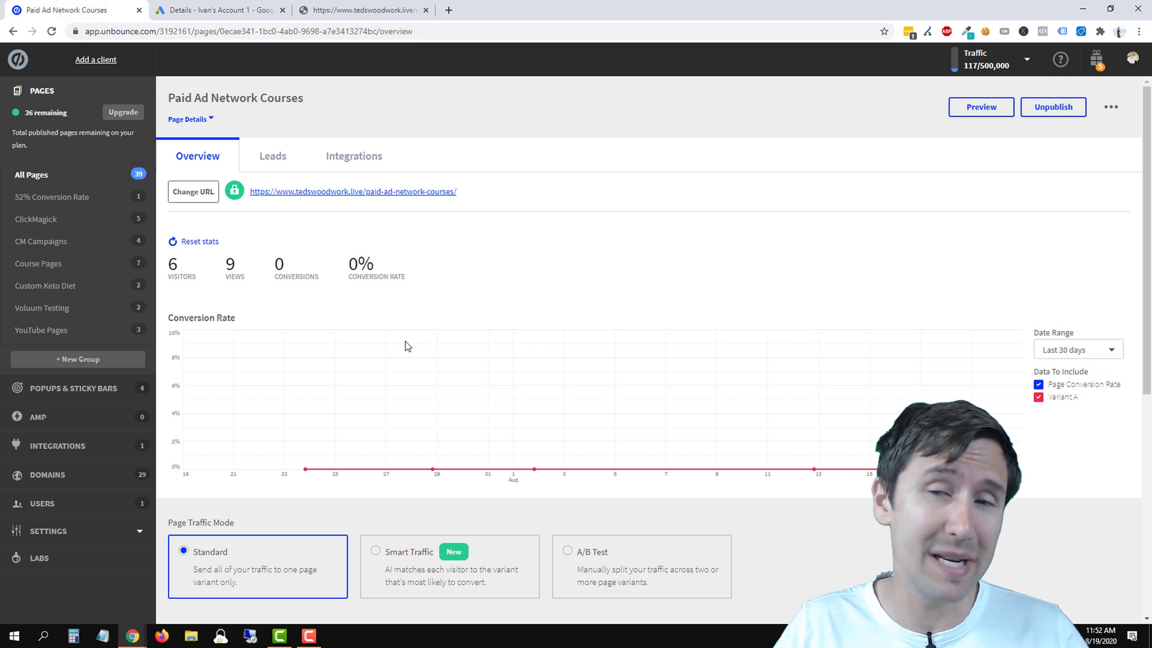
scroll(754, 330, "down", 3)
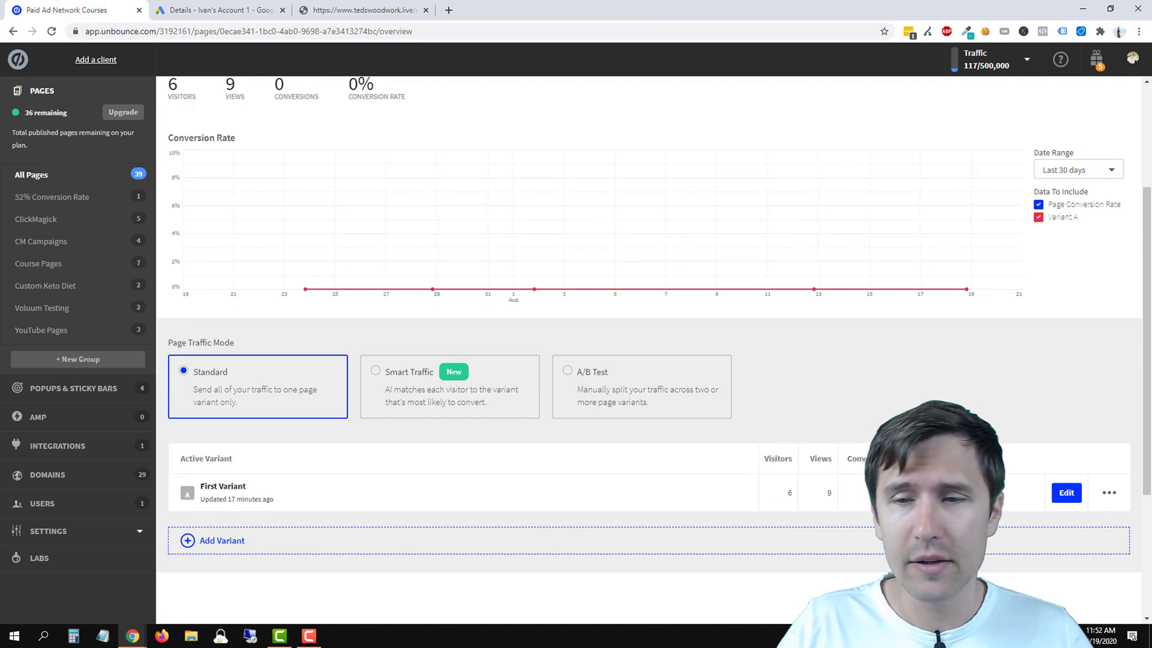
left_click(1065, 498)
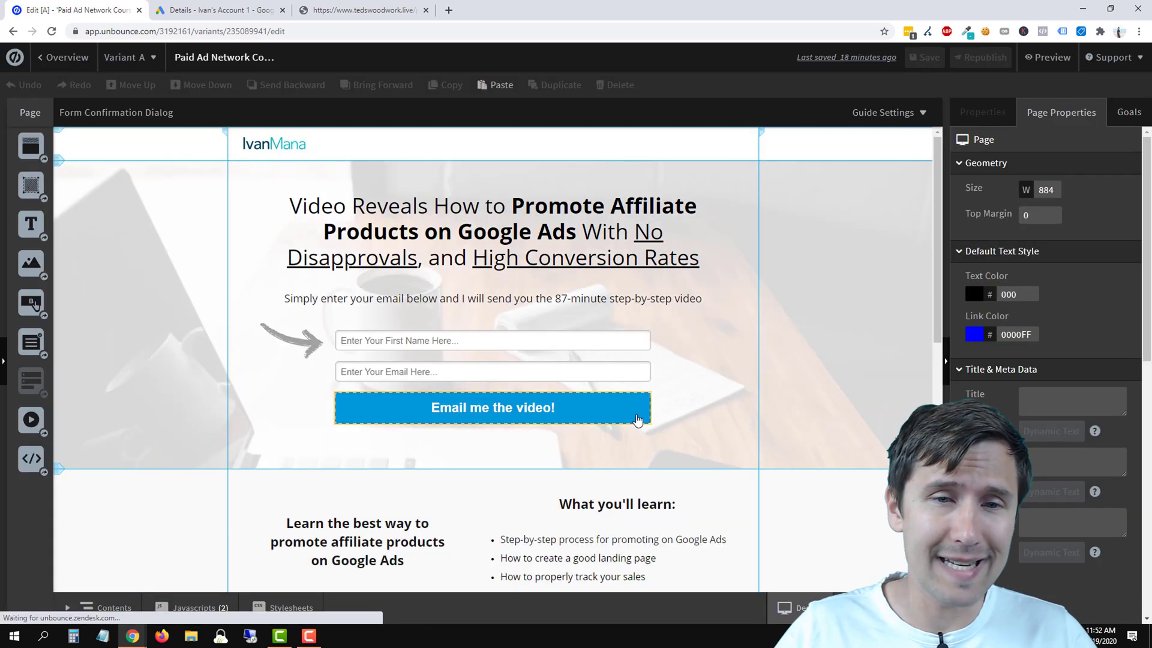
- Set the Thank You! dialog as the form confirmation, then scroll through the main page
left_click(97, 115)
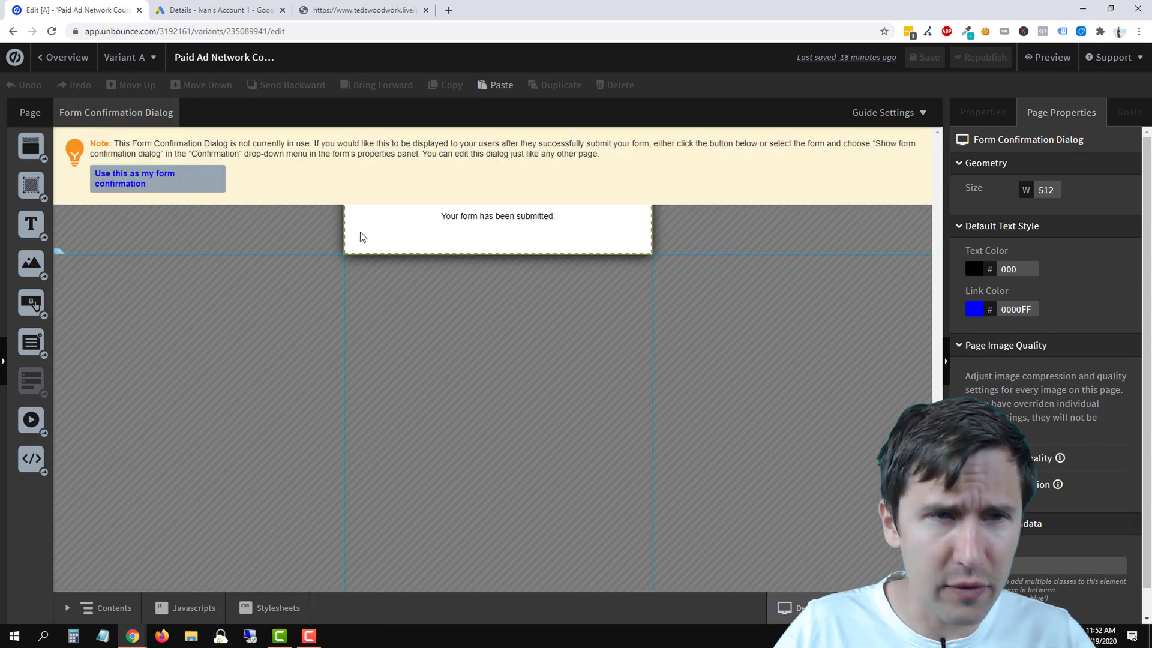
left_click(150, 184)
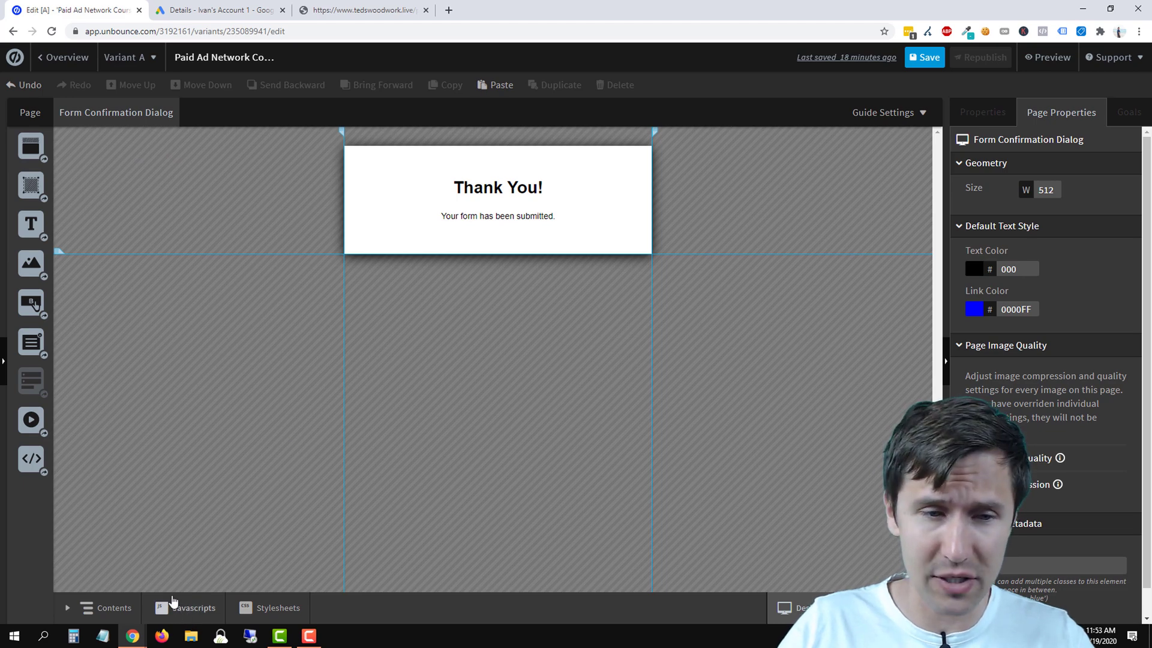
left_click(30, 112)
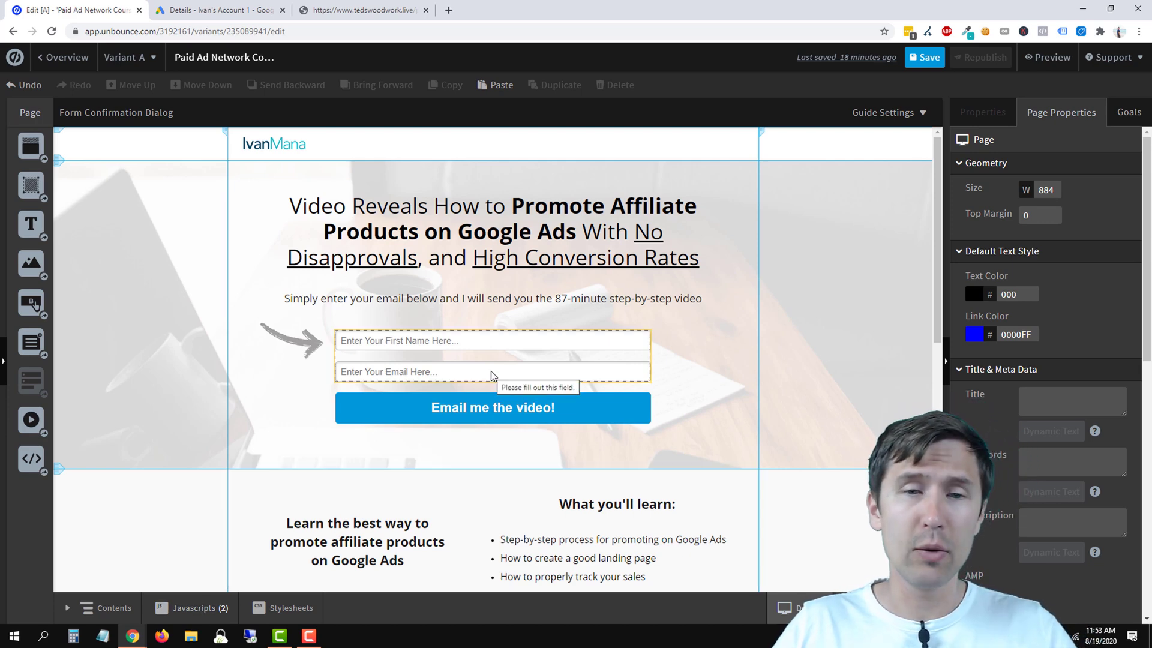
scroll(490, 371, "down", 9)
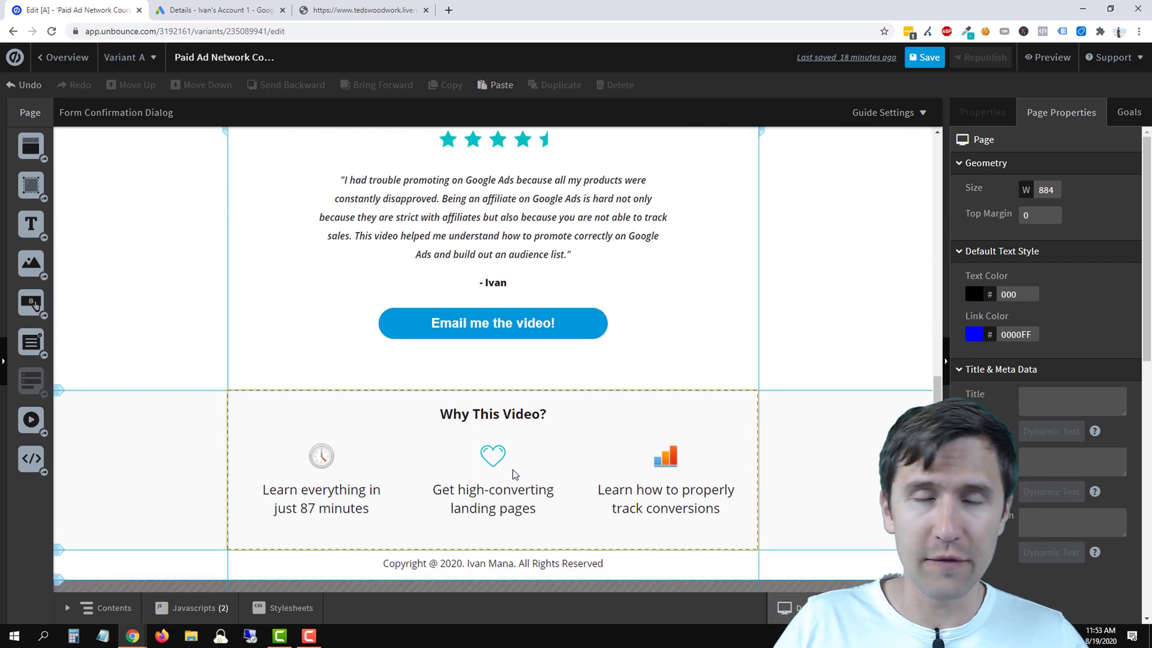
scroll(513, 469, "up", 7)
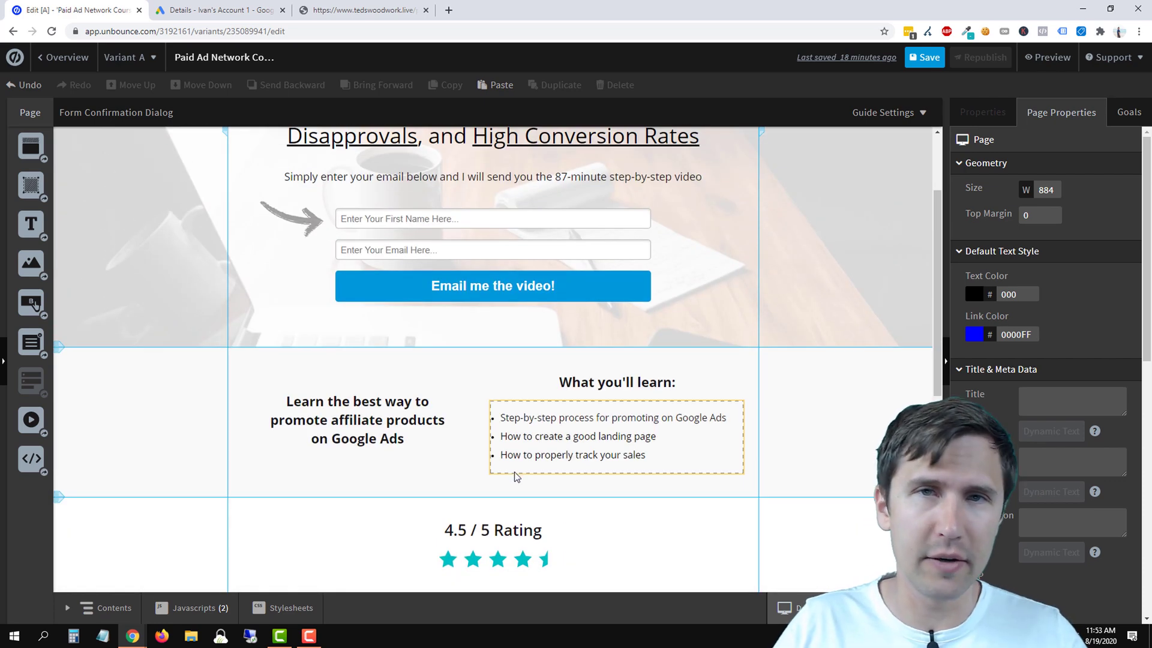
scroll(516, 477, "up", 2)
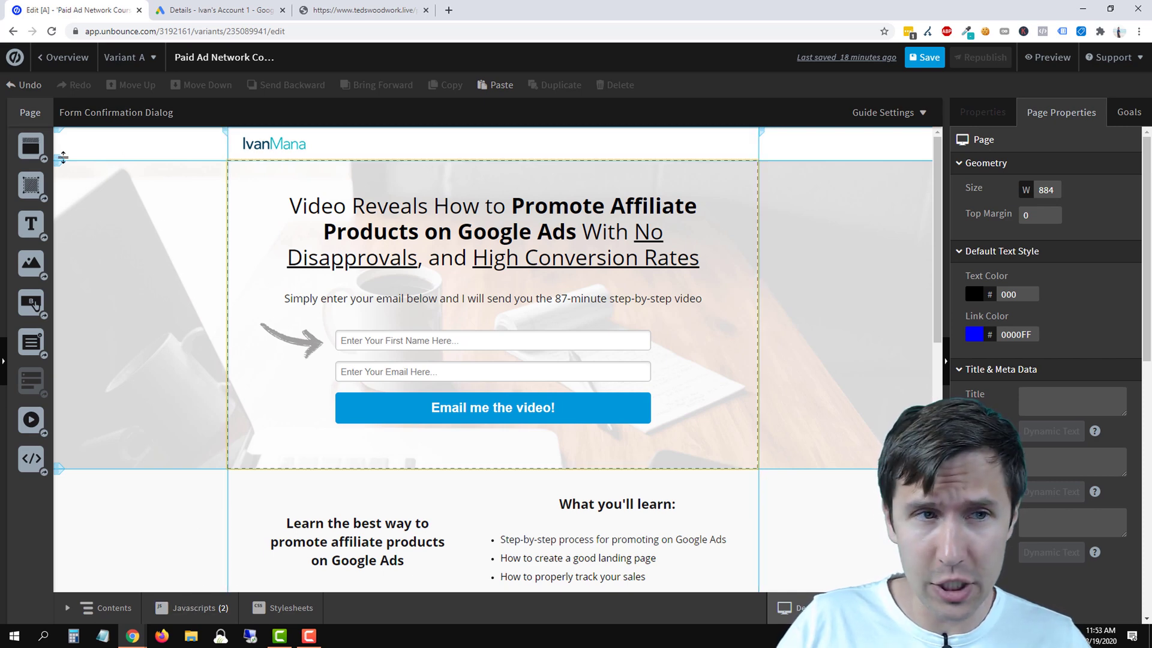
- Copy the Sign-up event snippet from the Google Ads conversion details
left_click(78, 113)
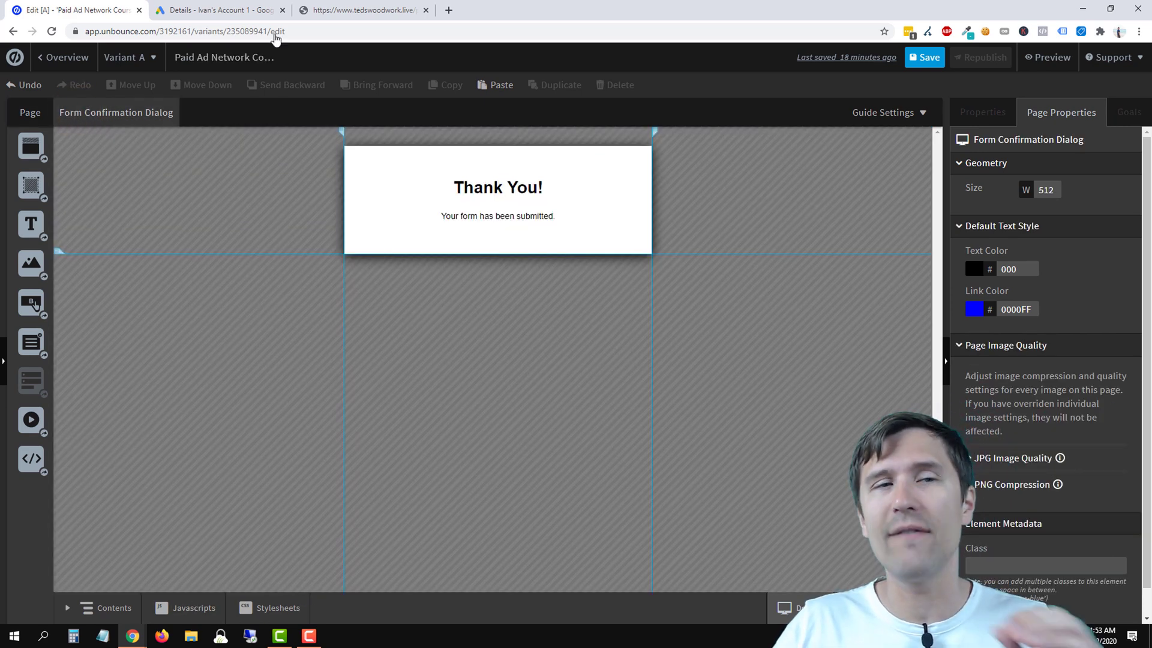
left_click(365, 9)
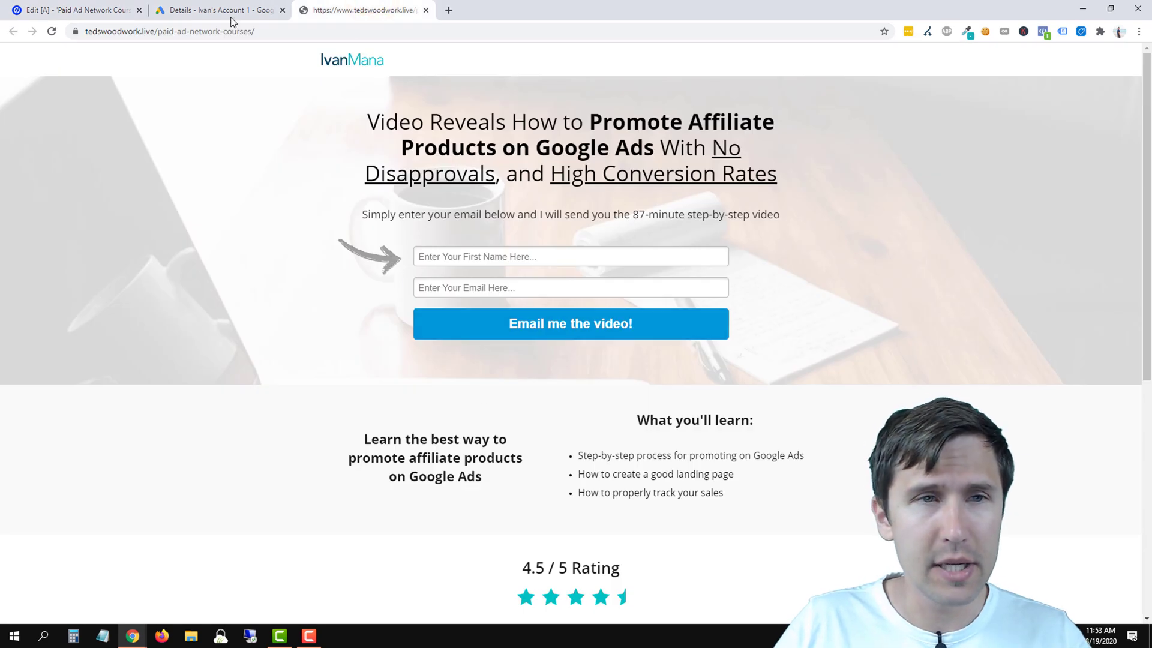
left_click(217, 10)
left_click(480, 492)
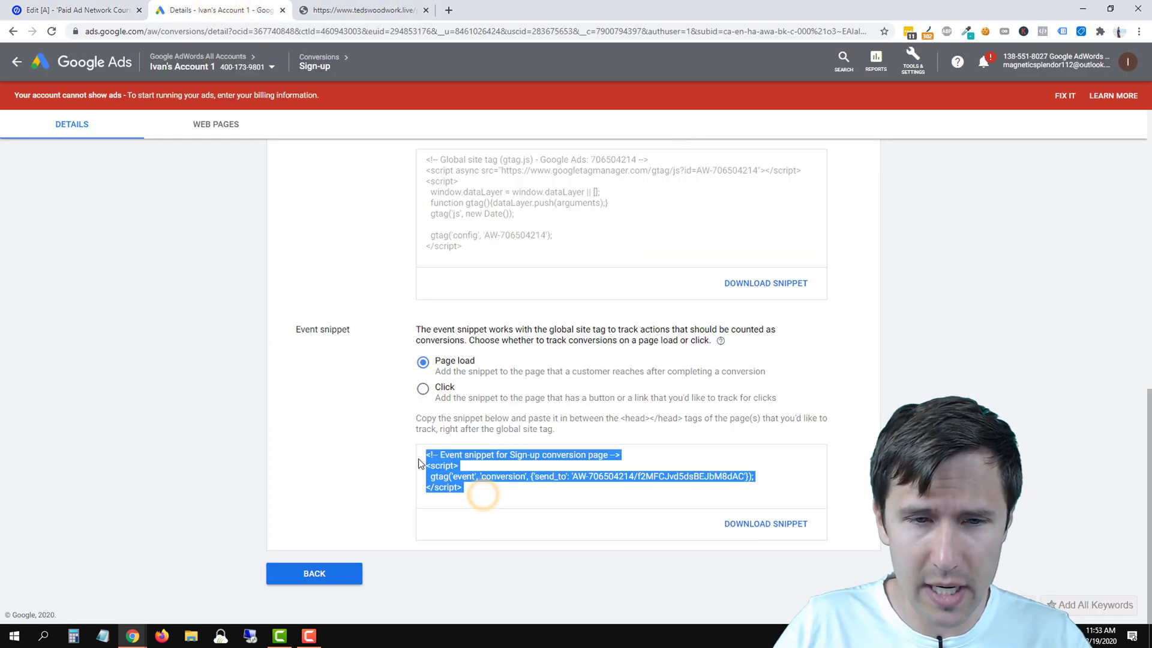
right_click(443, 468)
left_click(467, 473)
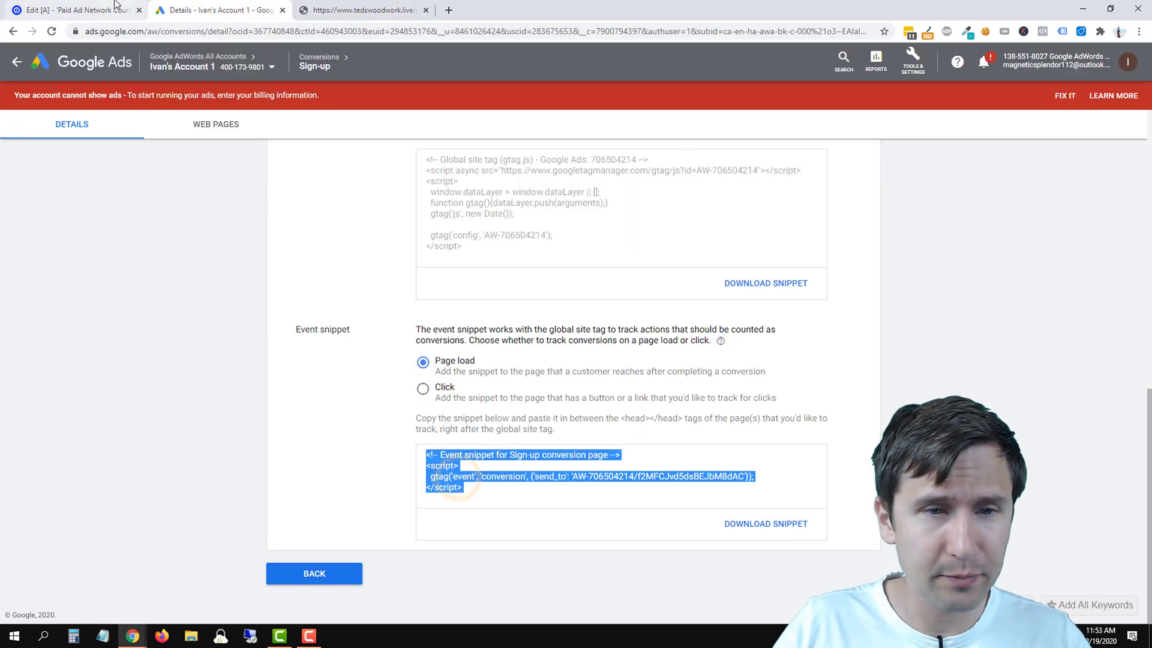
- Paste the snippet as a Head script on the confirmation dialog, naming it 'Google Ads - Sign up Event'
left_click(84, 9)
left_click(188, 609)
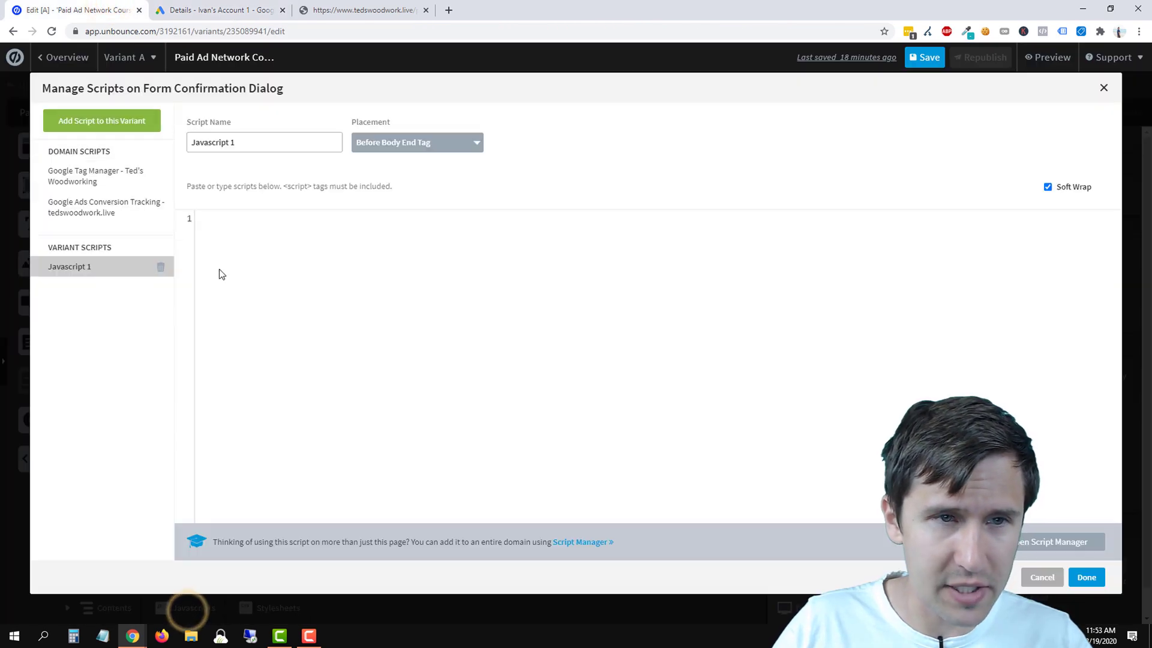
right_click(222, 220)
left_click(252, 311)
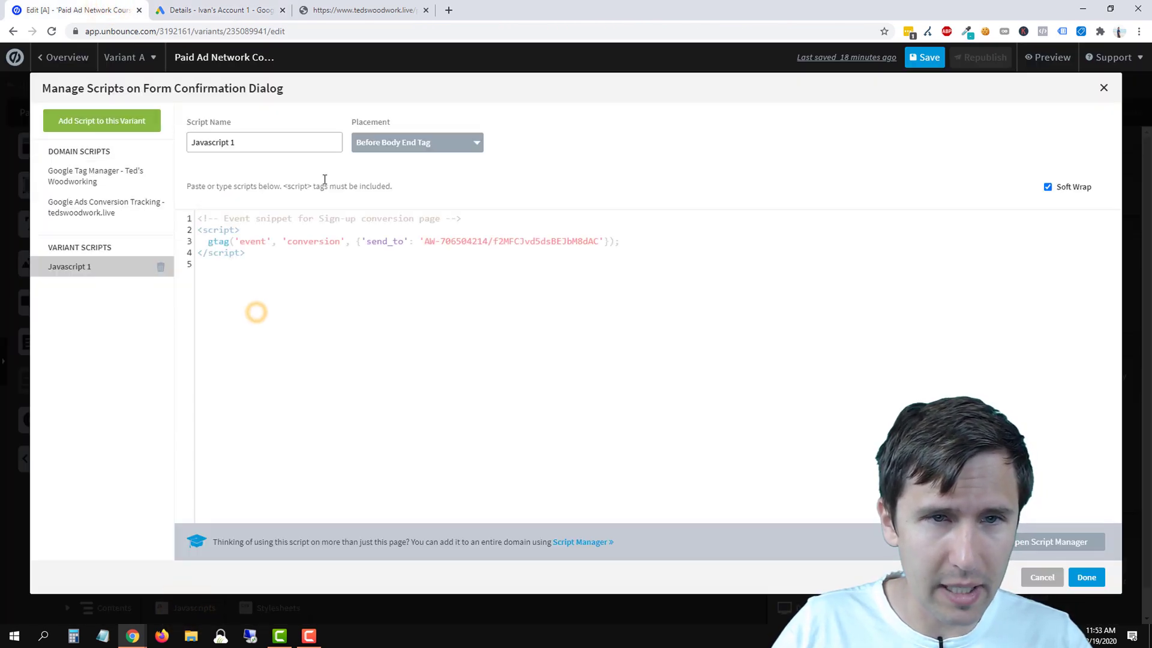
left_click(382, 143)
left_click(365, 203)
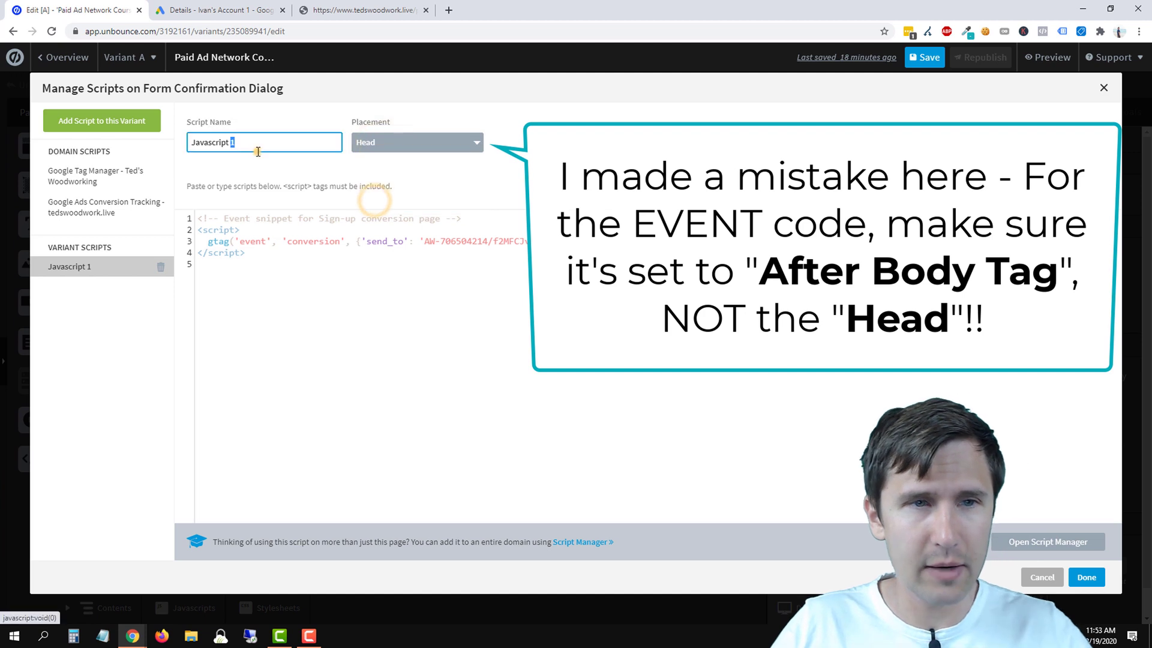
triple_click(258, 144)
type("Goog")
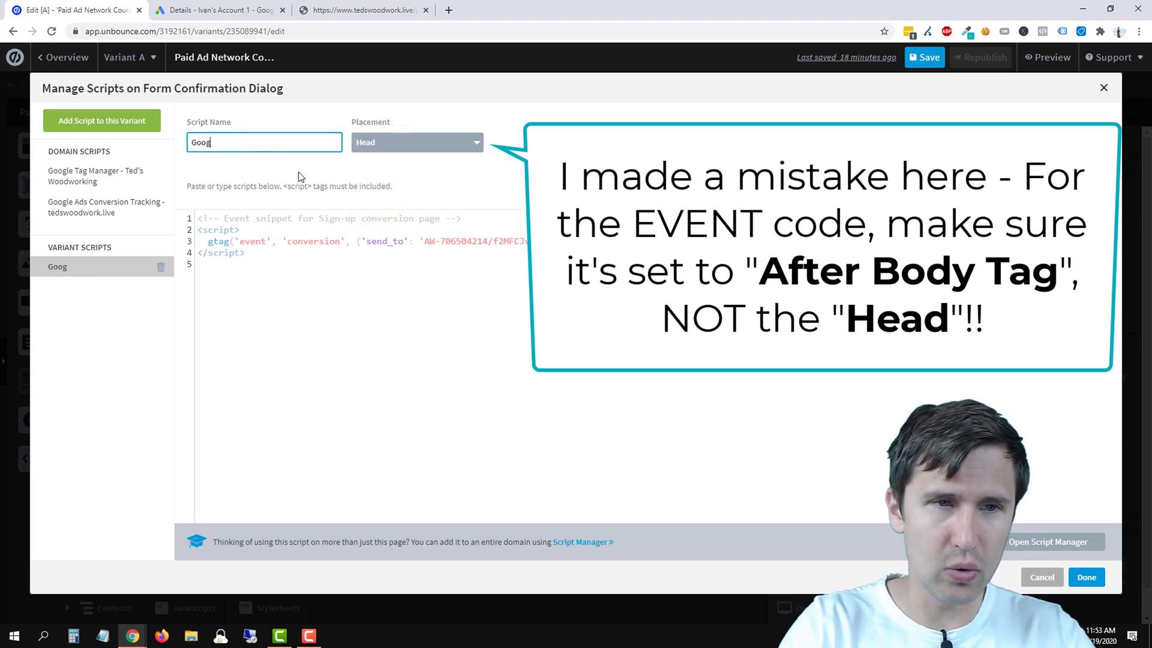
type("le Ads - Sign up Event")
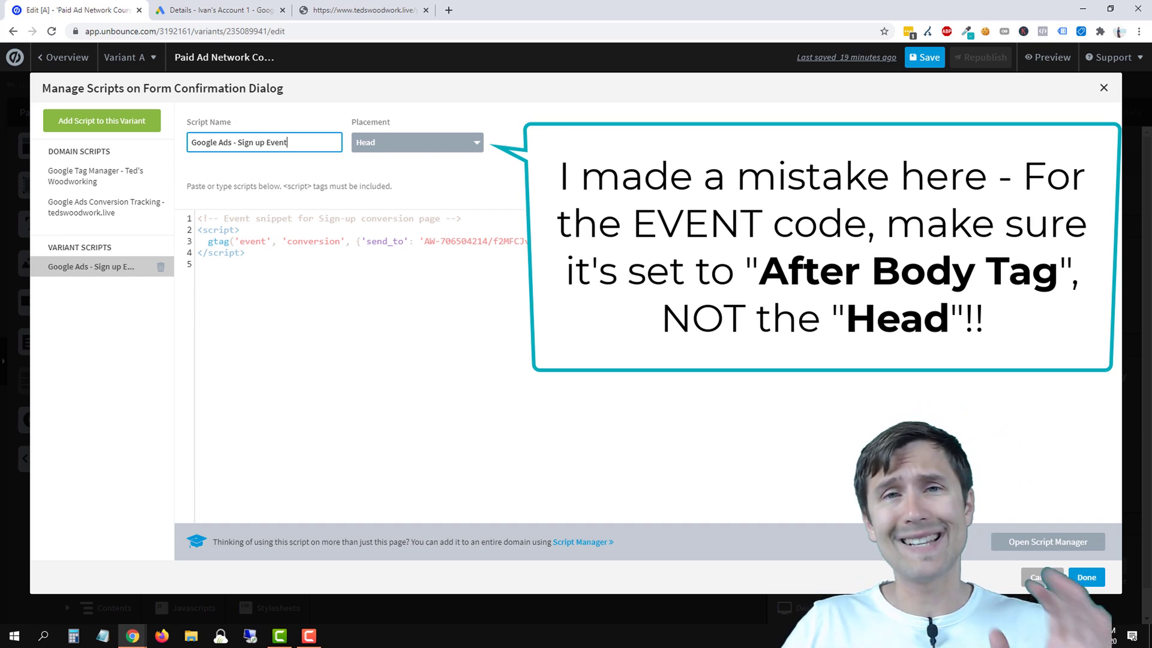
- Keep the sign-up event script on the confirmation dialog and check the Google Ads conversion details
left_click(1085, 577)
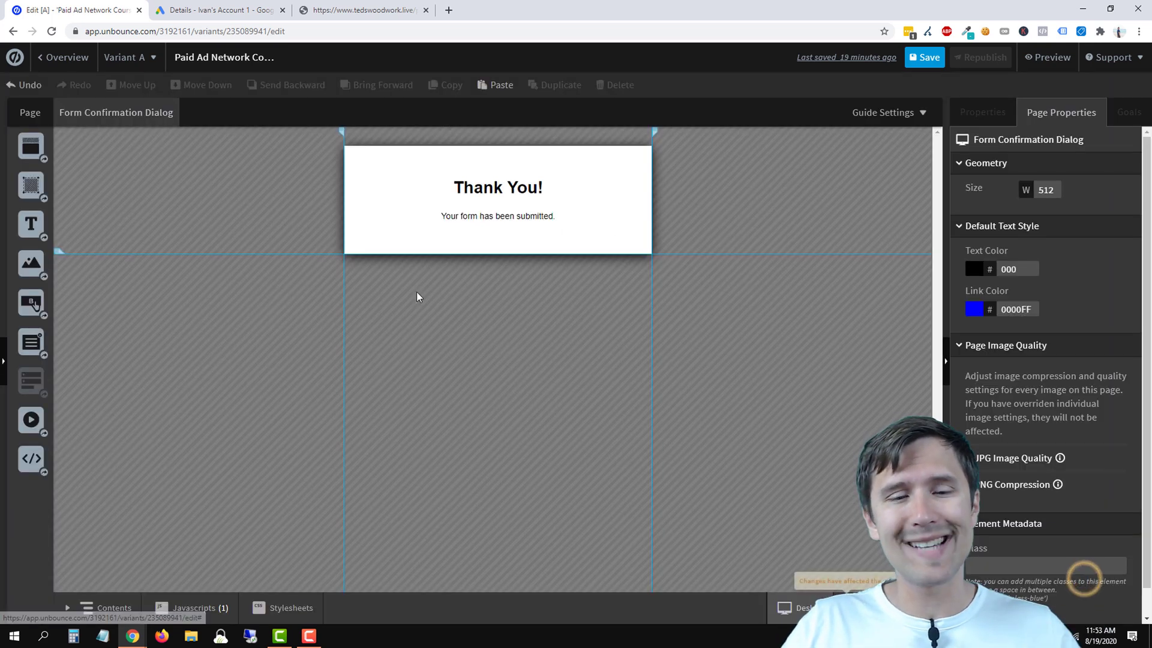
left_click(26, 109)
left_click(119, 115)
left_click(222, 10)
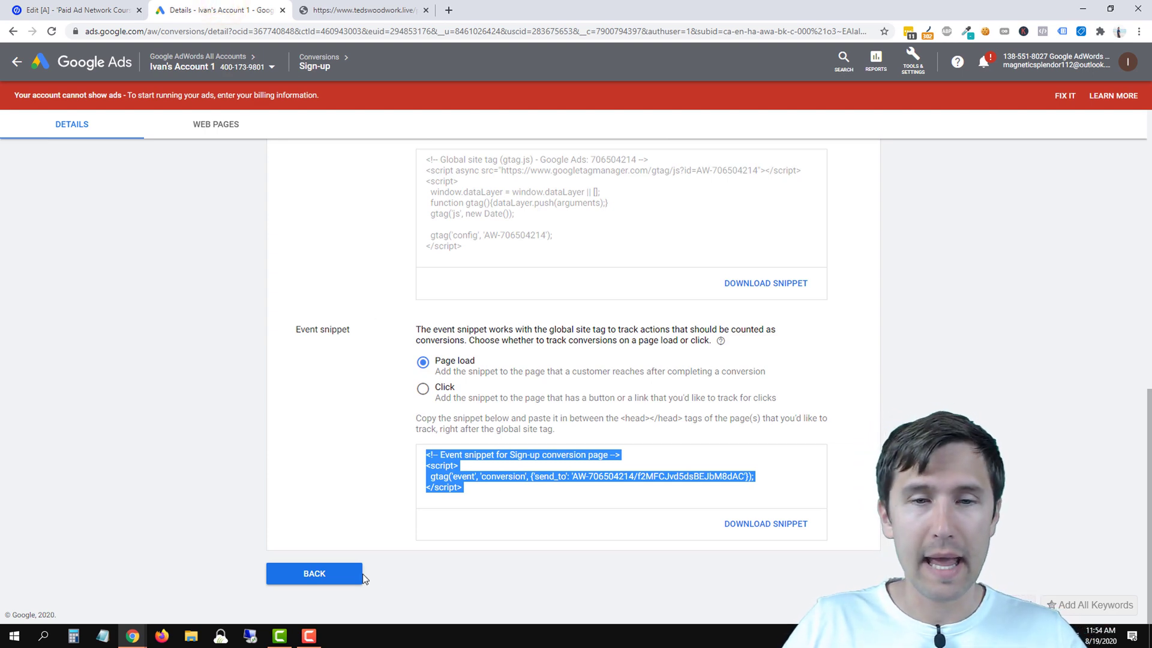
left_click(43, 10)
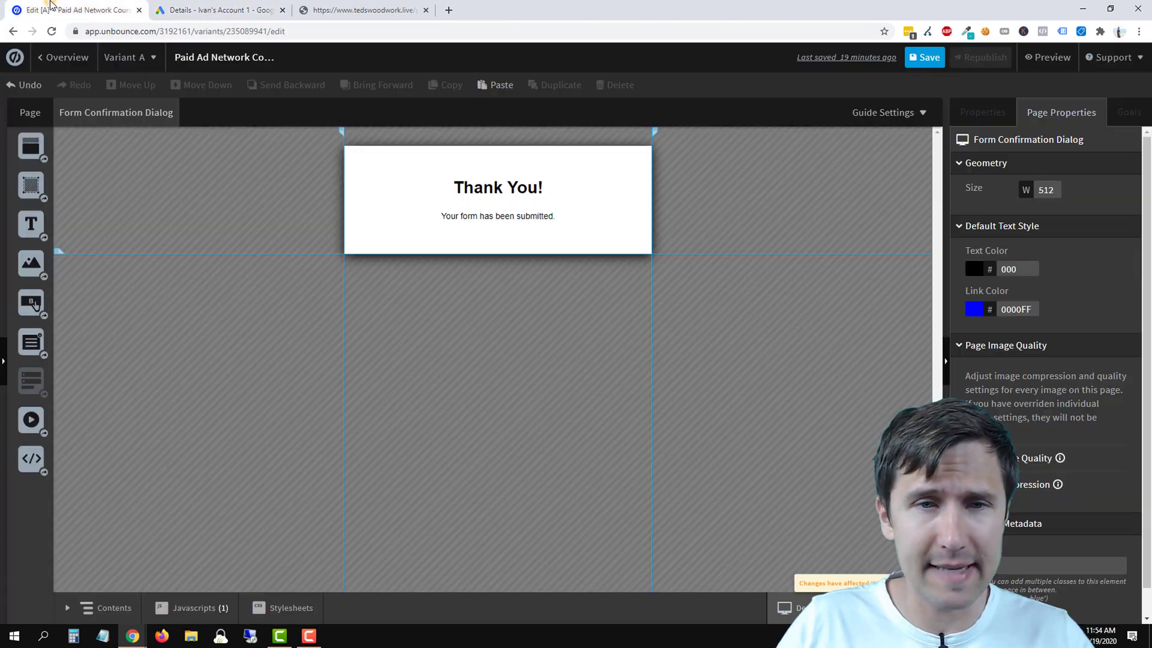
- Save the landing page and republish it so the changes go live
left_click(924, 57)
left_click(884, 112)
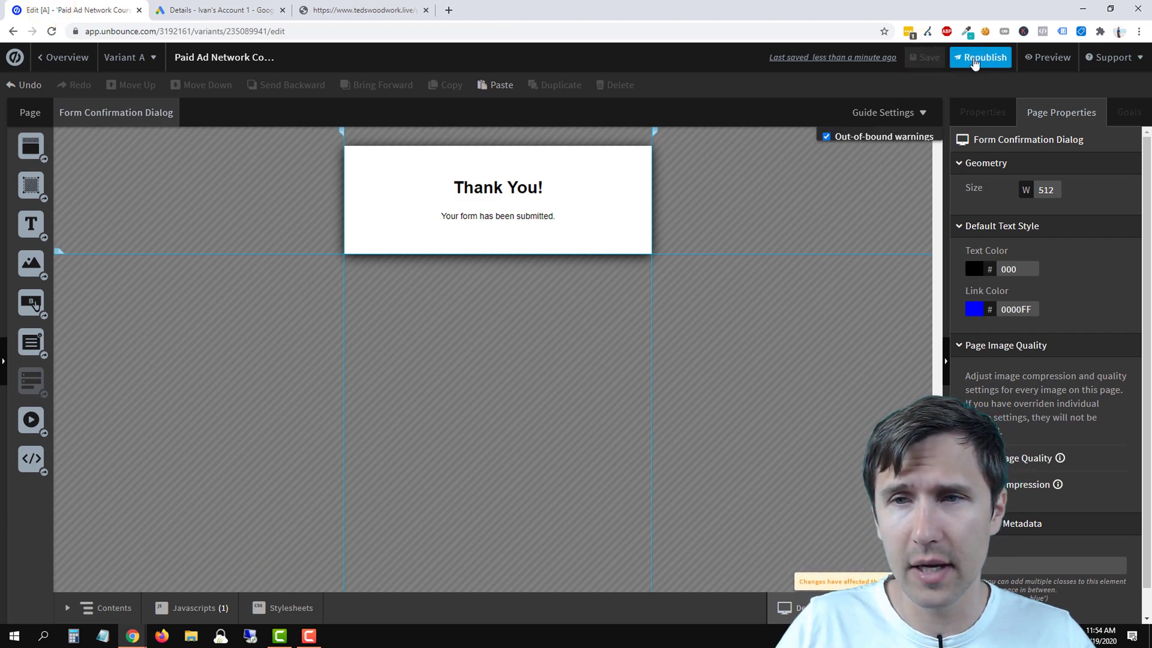
left_click(980, 58)
left_click(685, 482)
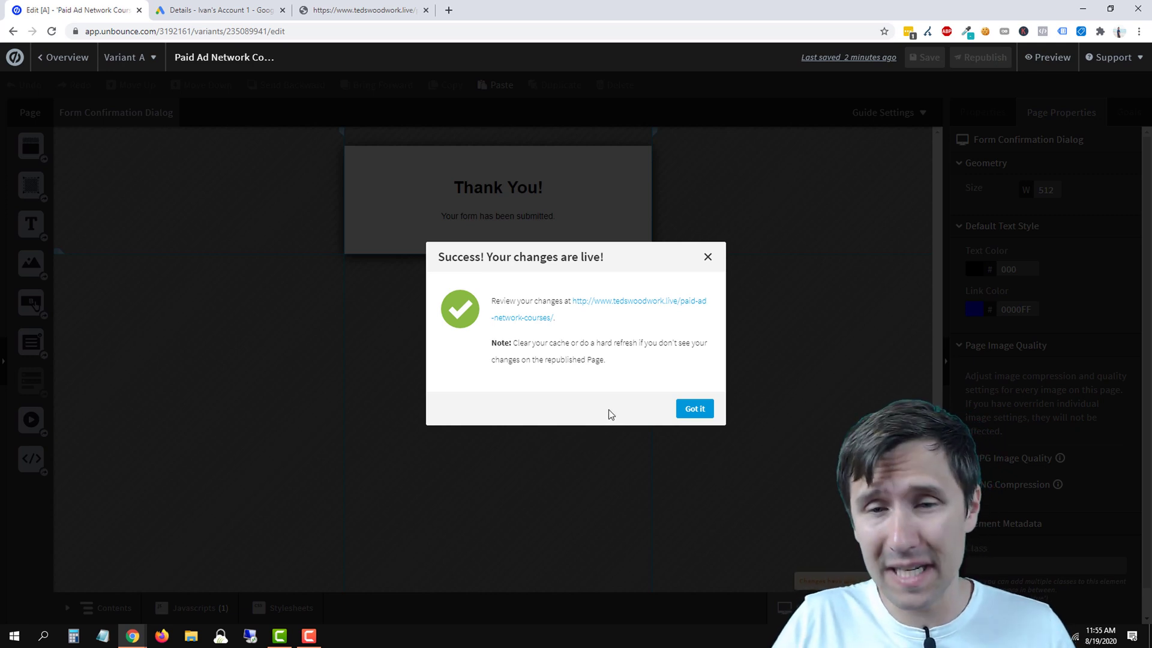
left_click(689, 411)
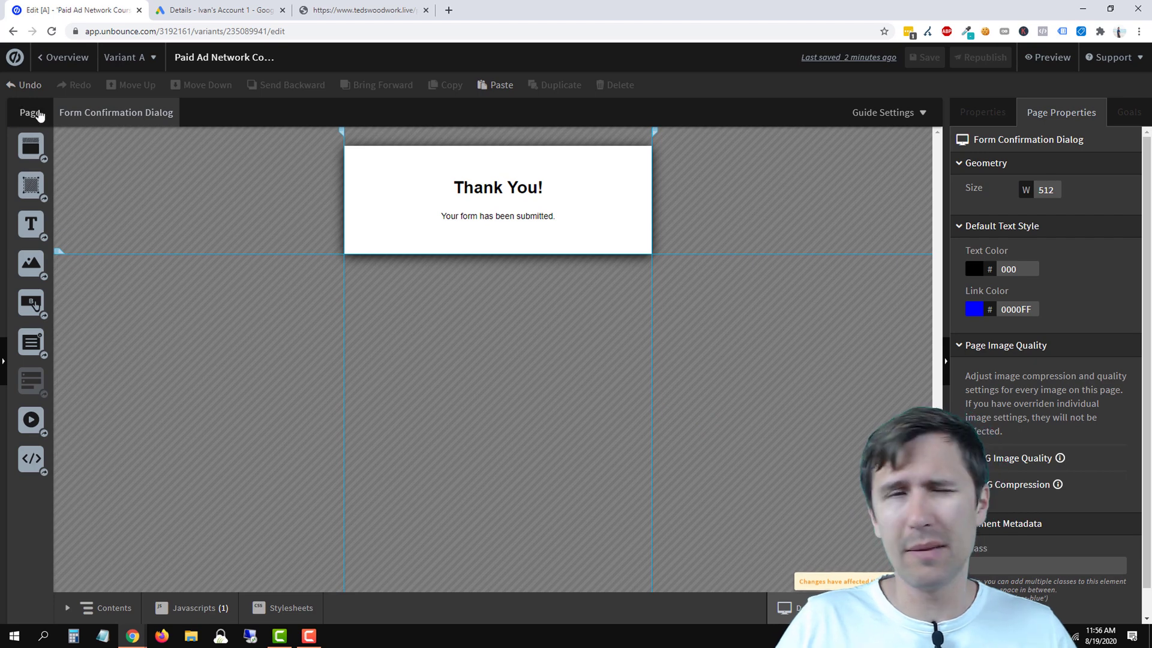
- Verify the Google Ads - Sign up Event script is listed, then return to the main landing page
left_click(187, 605)
left_click(187, 566)
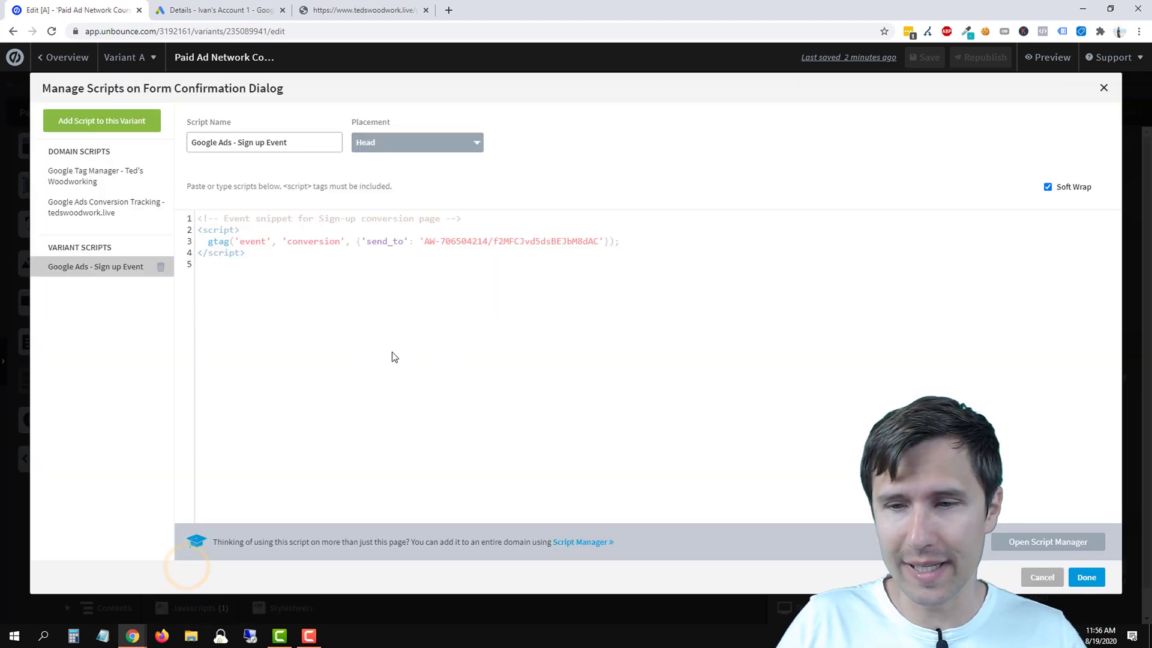
key("Escape")
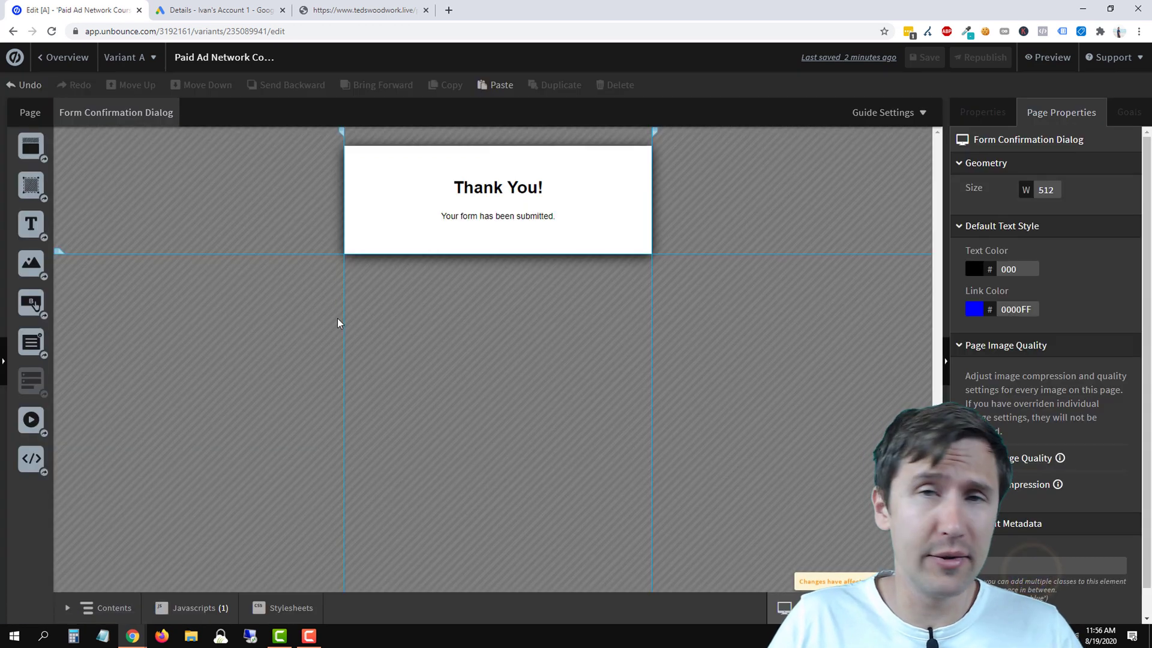
left_click(20, 112)
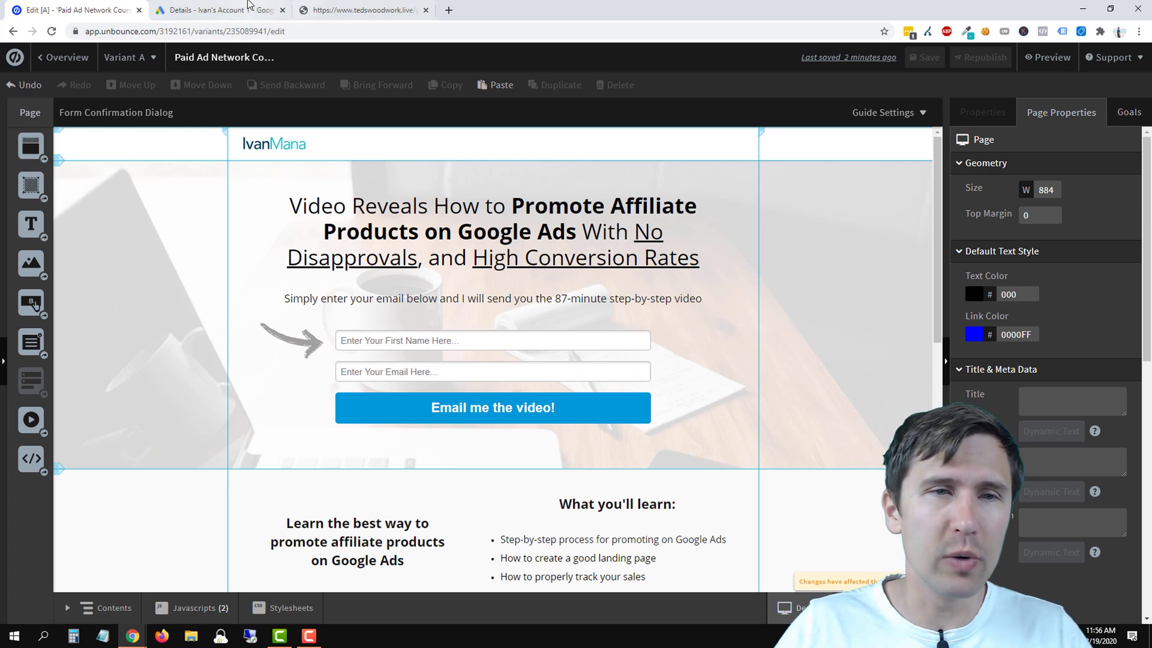
- Copy the Google Ads global site tag from the conversion snippets
left_click(231, 10)
scroll(364, 356, "up", 1)
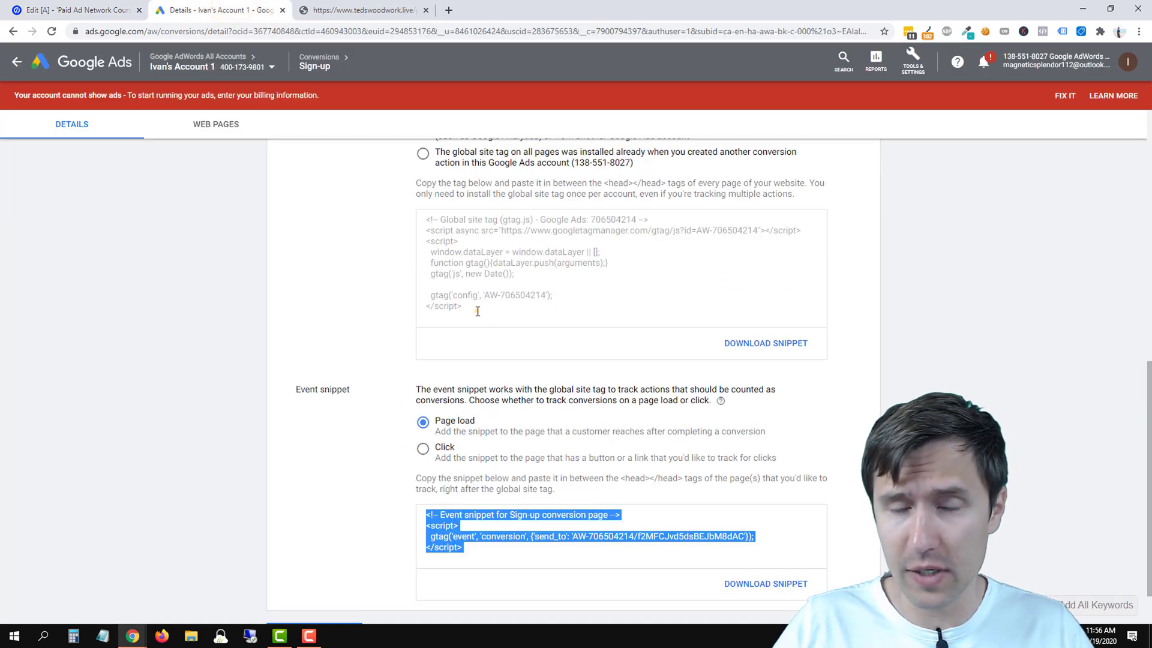
left_click_drag(477, 311, 391, 211)
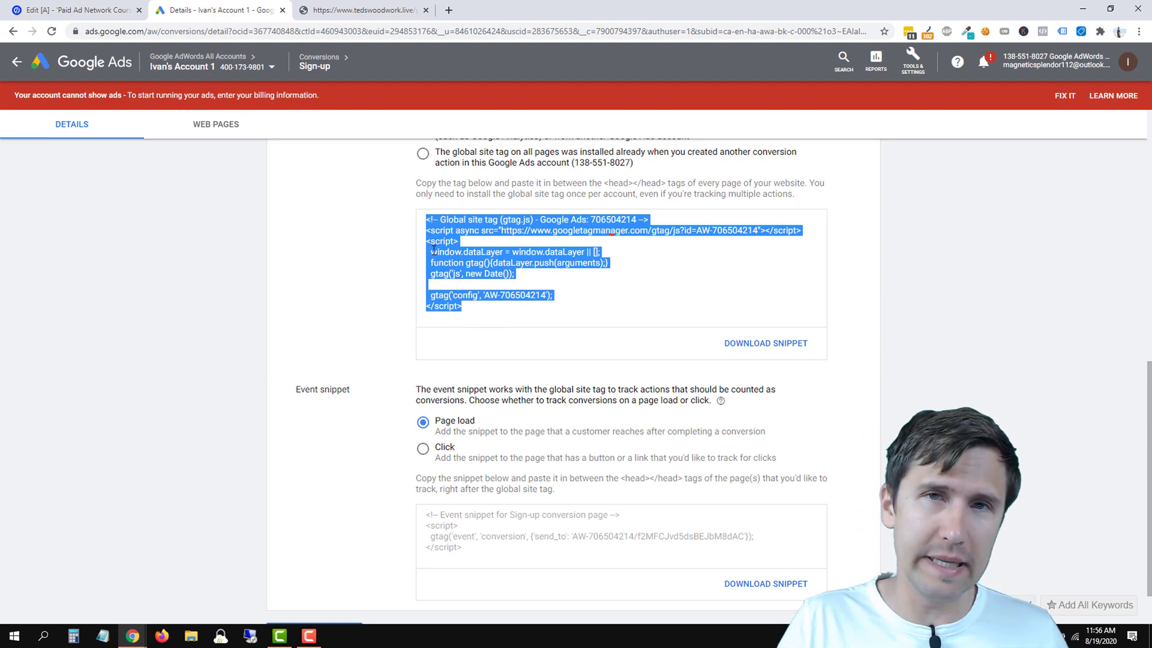
left_click(77, 10)
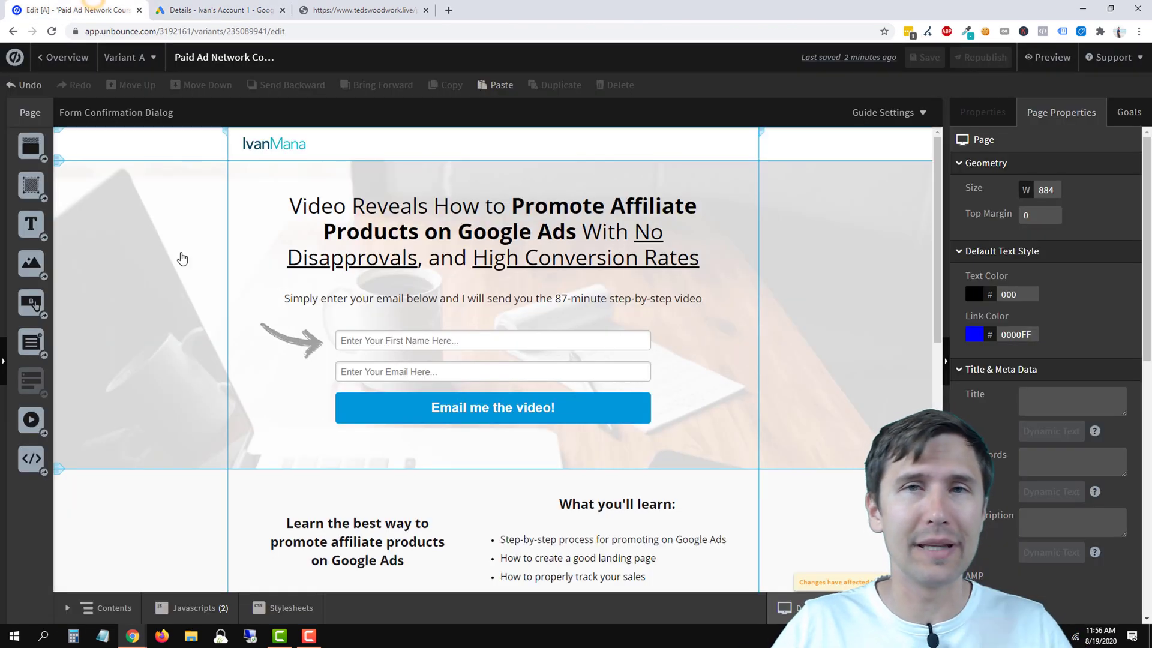
left_click(222, 9)
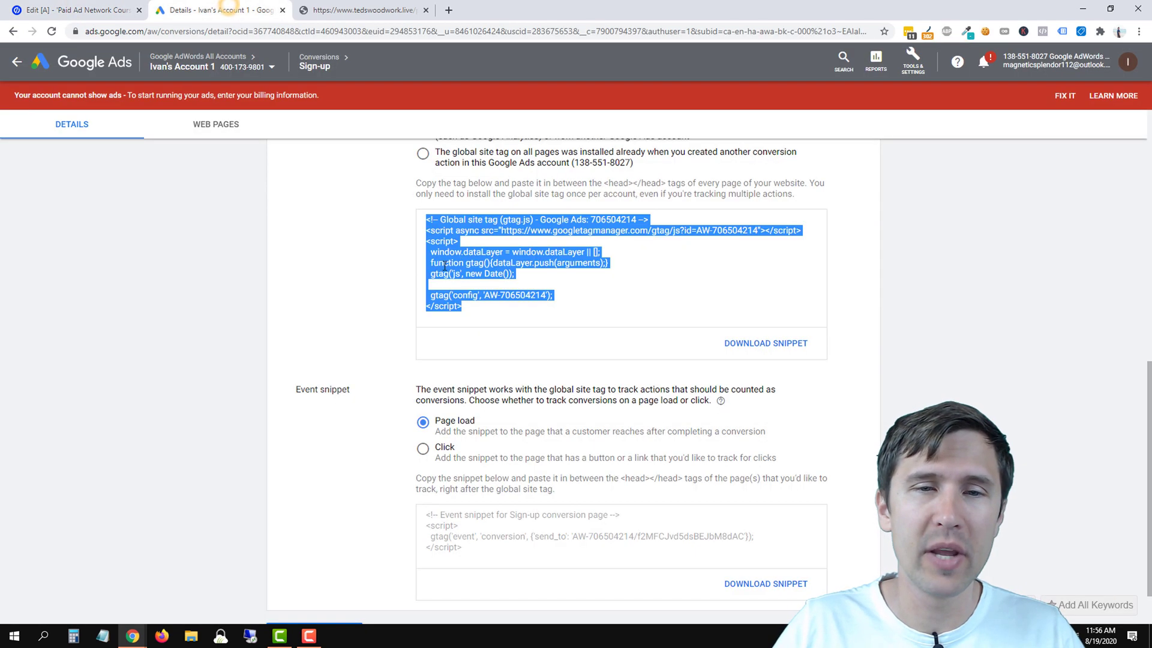
right_click(450, 255)
left_click(471, 255)
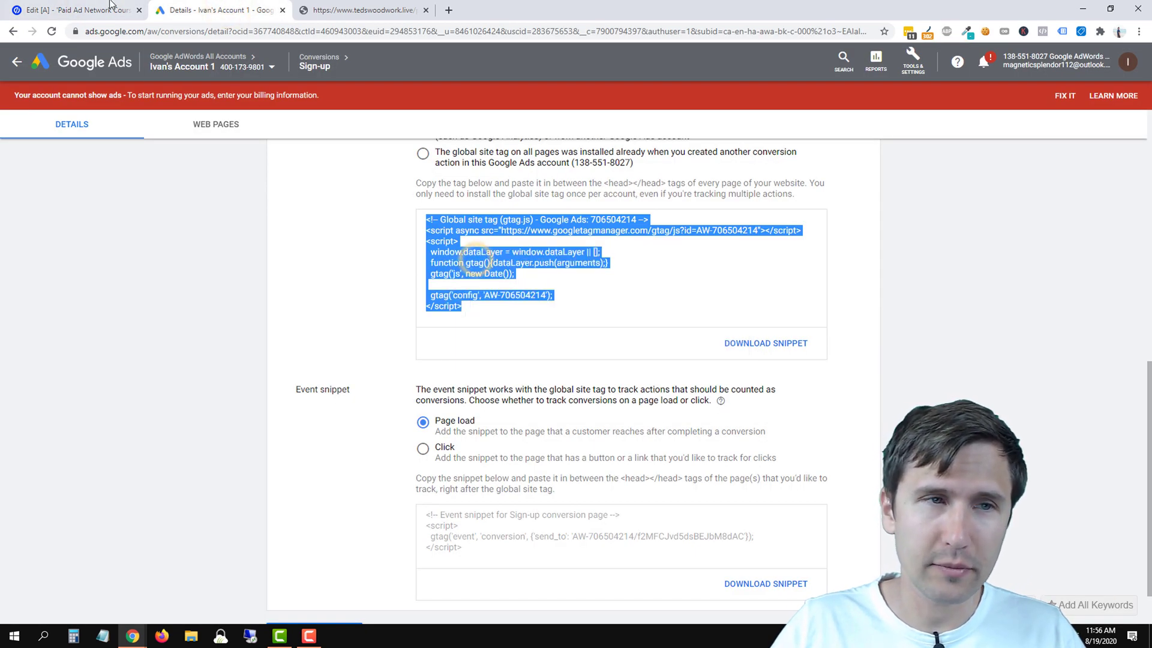
left_click(78, 10)
- Paste the tag into a new Head script on the main page named 'Google Ads - Base Code'
left_click(201, 607)
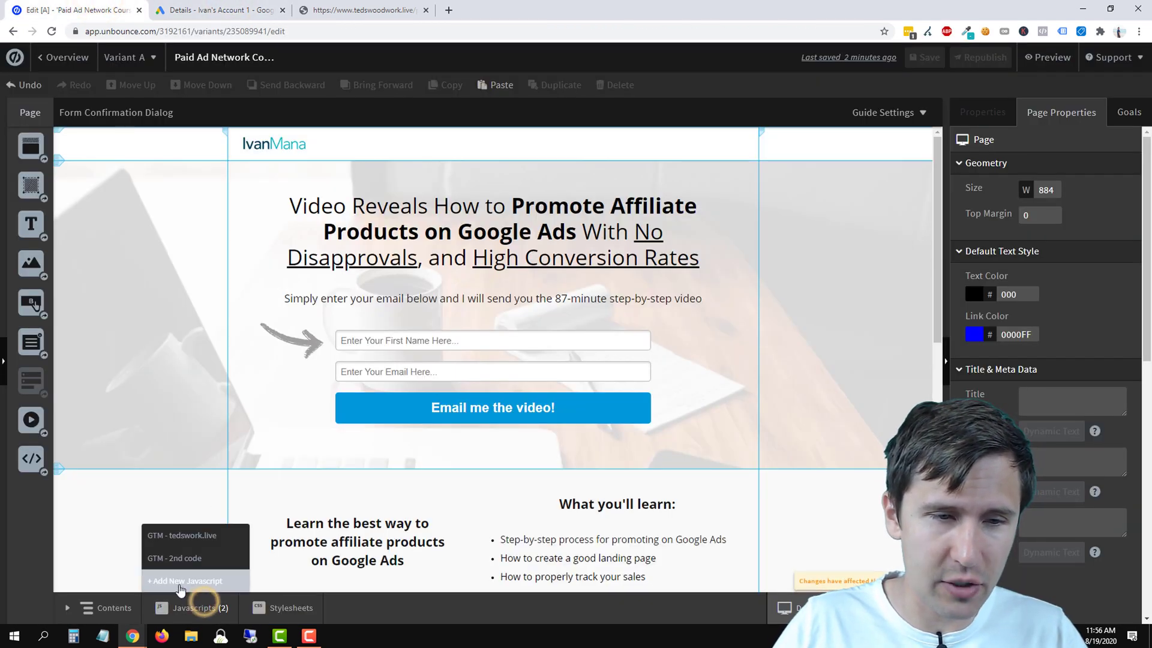
left_click(181, 585)
right_click(224, 223)
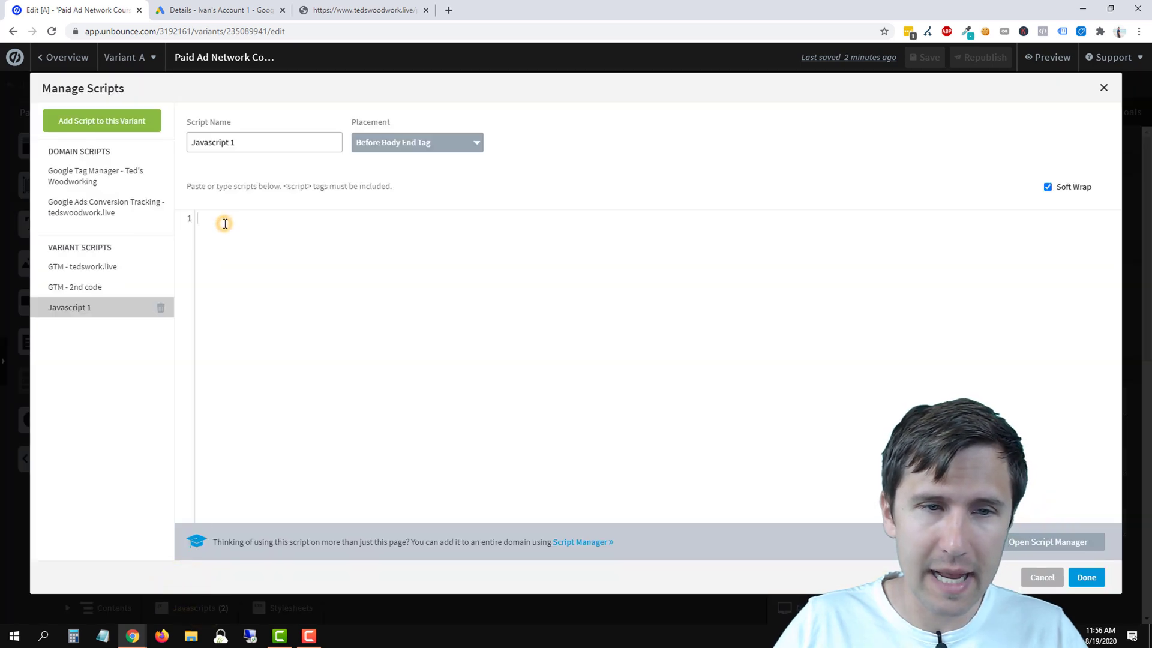
left_click(254, 313)
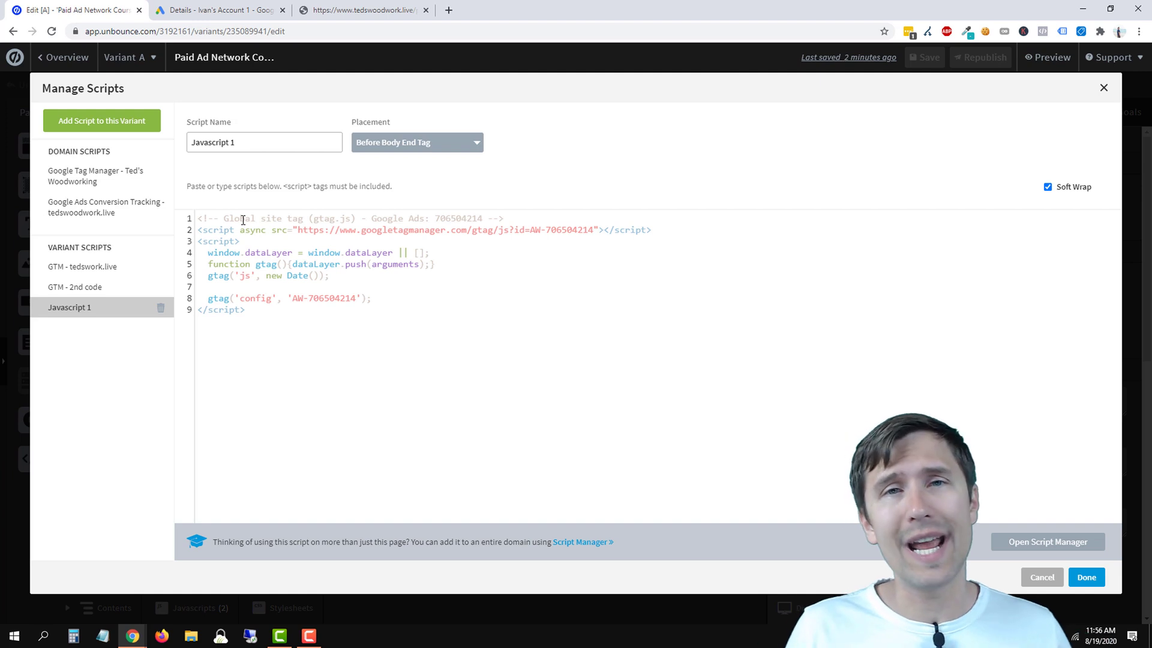
left_click(414, 143)
left_click(378, 205)
triple_click(240, 142)
type("Google Ads")
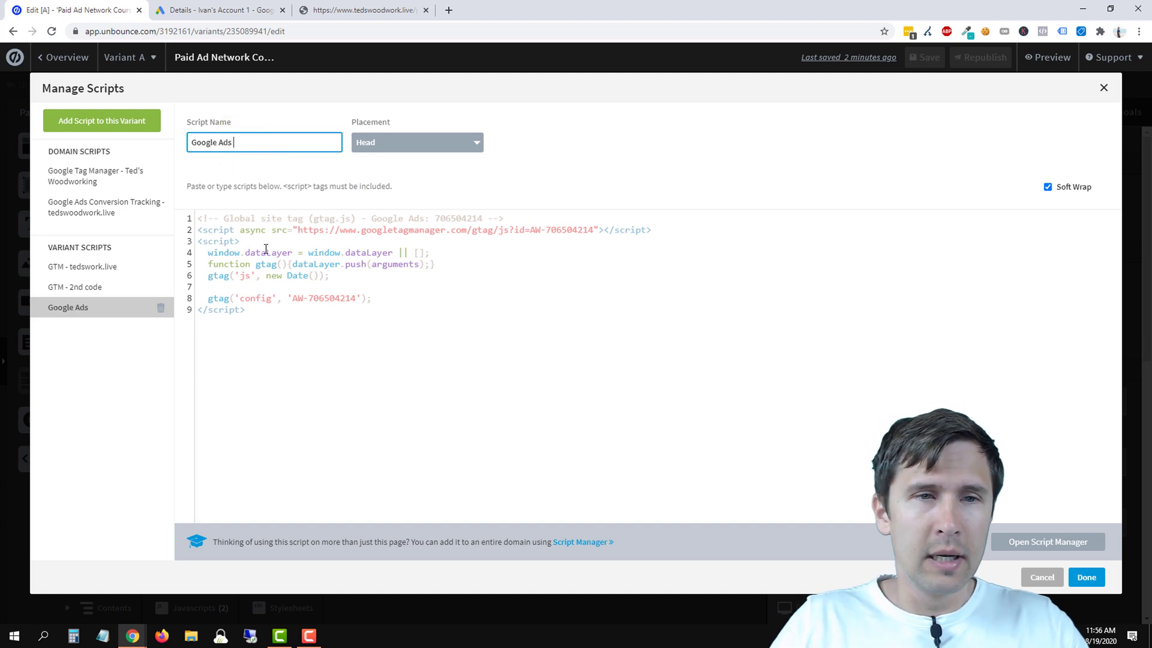
type(" - ")
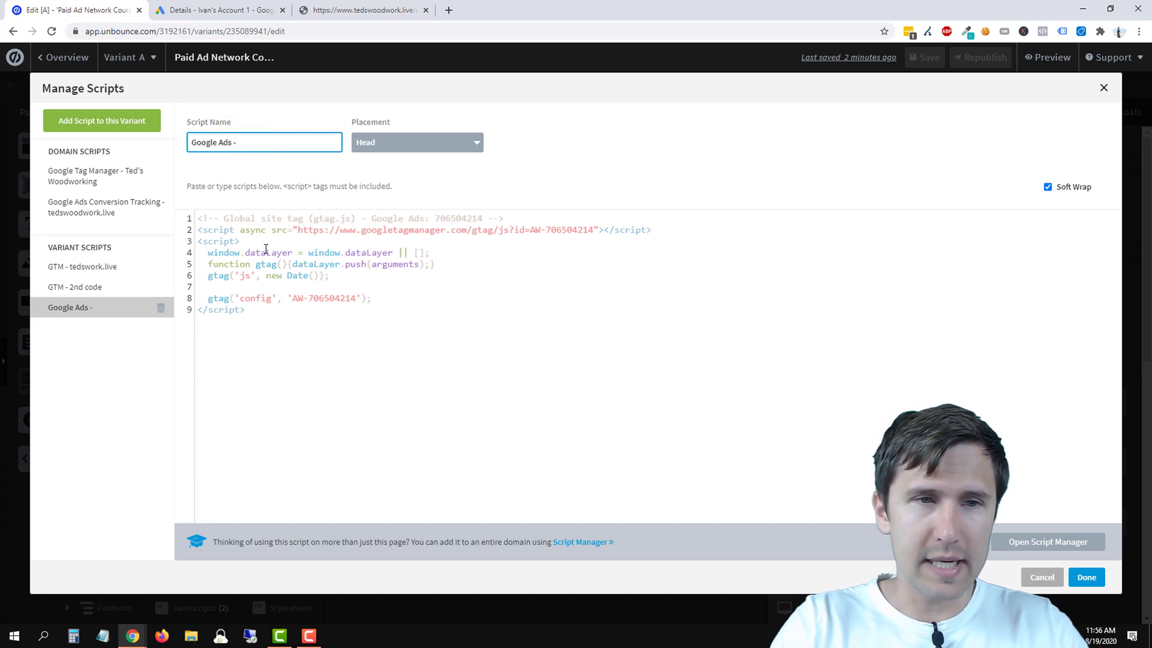
type("Base Code")
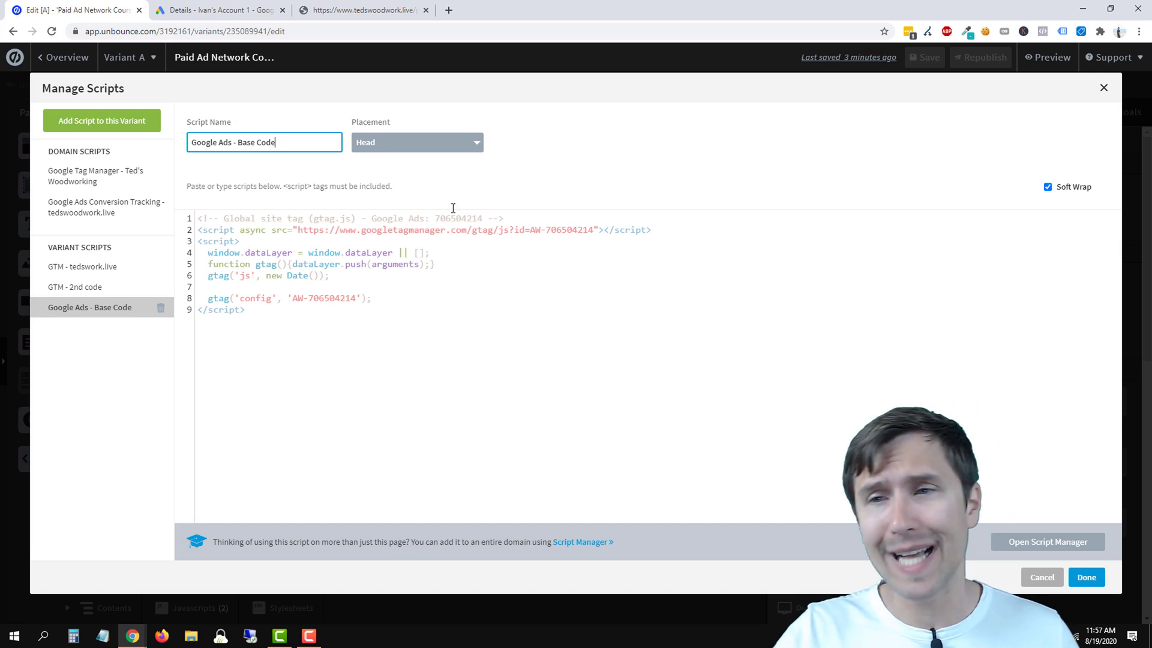
- Close the Manage Scripts dialog, keeping the new Google Ads - Base Code head script
left_click(1103, 88)
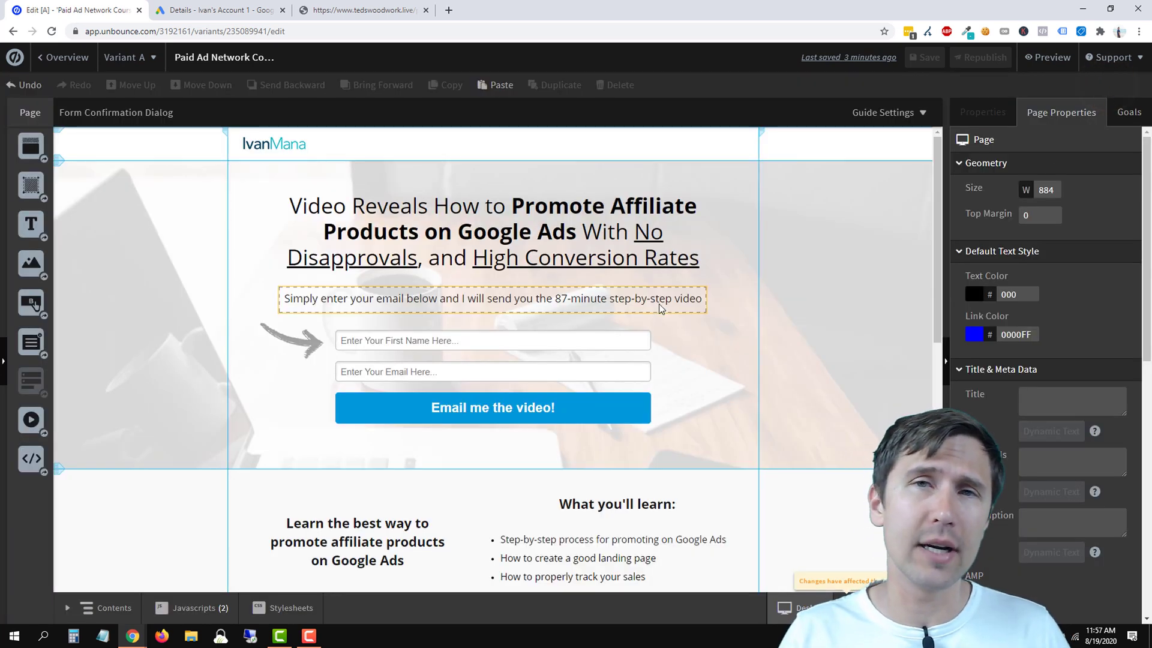